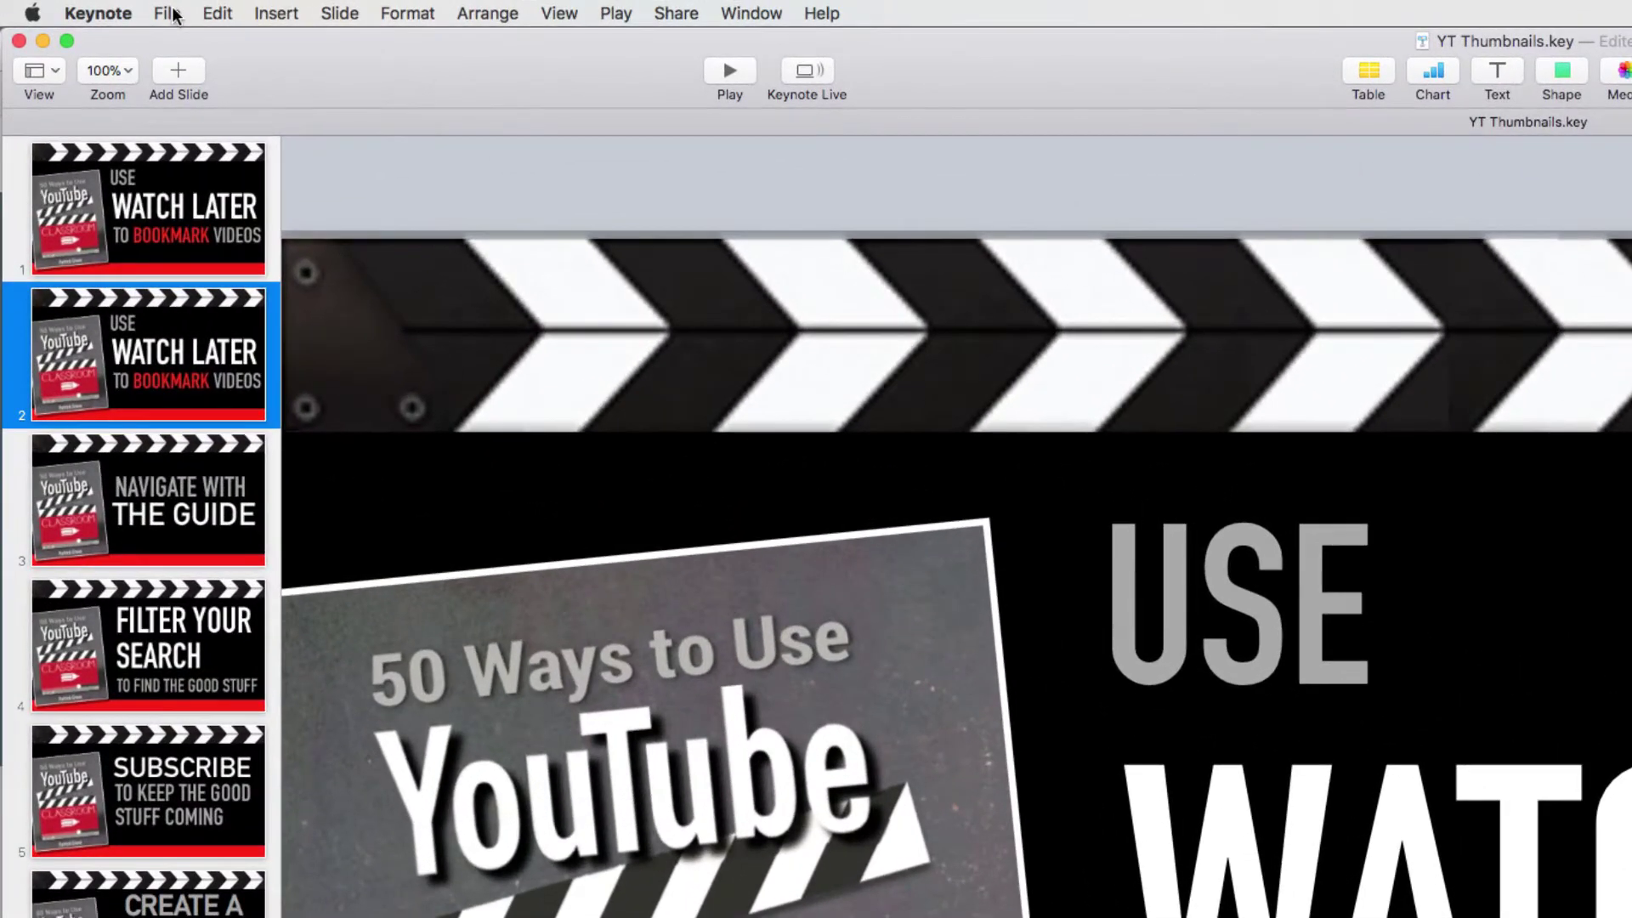
Create a new Keynote presentation from the White theme in its Wide format
{"action": "left_click", "coordinate": [90, 7]}
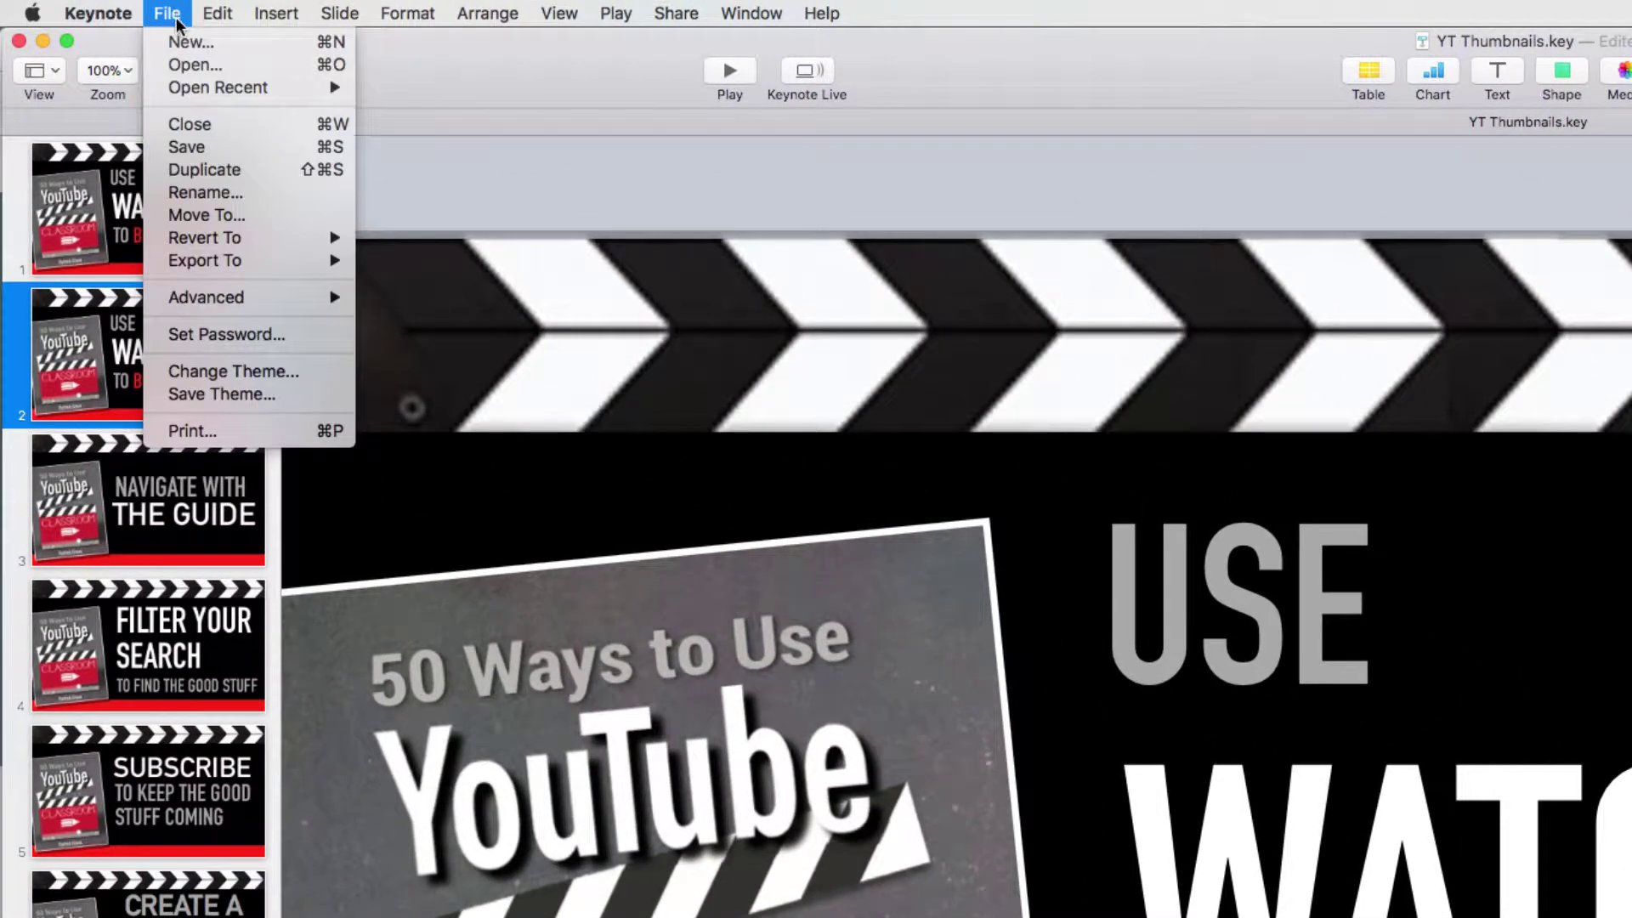
{"action": "left_click", "coordinate": [191, 43]}
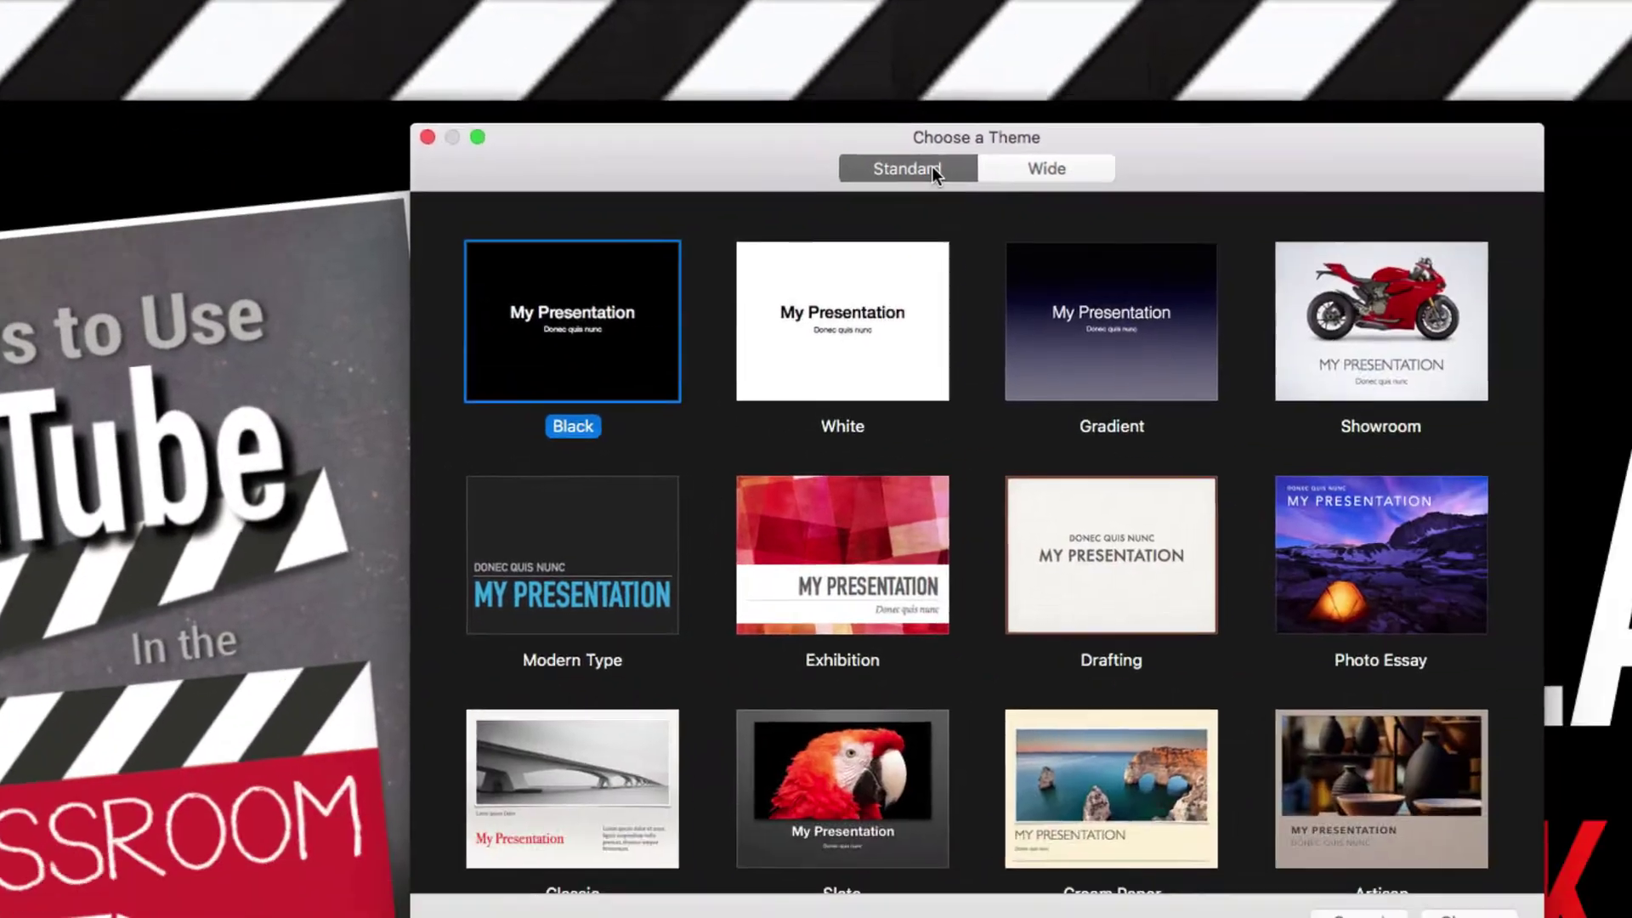
{"action": "left_click", "coordinate": [1031, 163]}
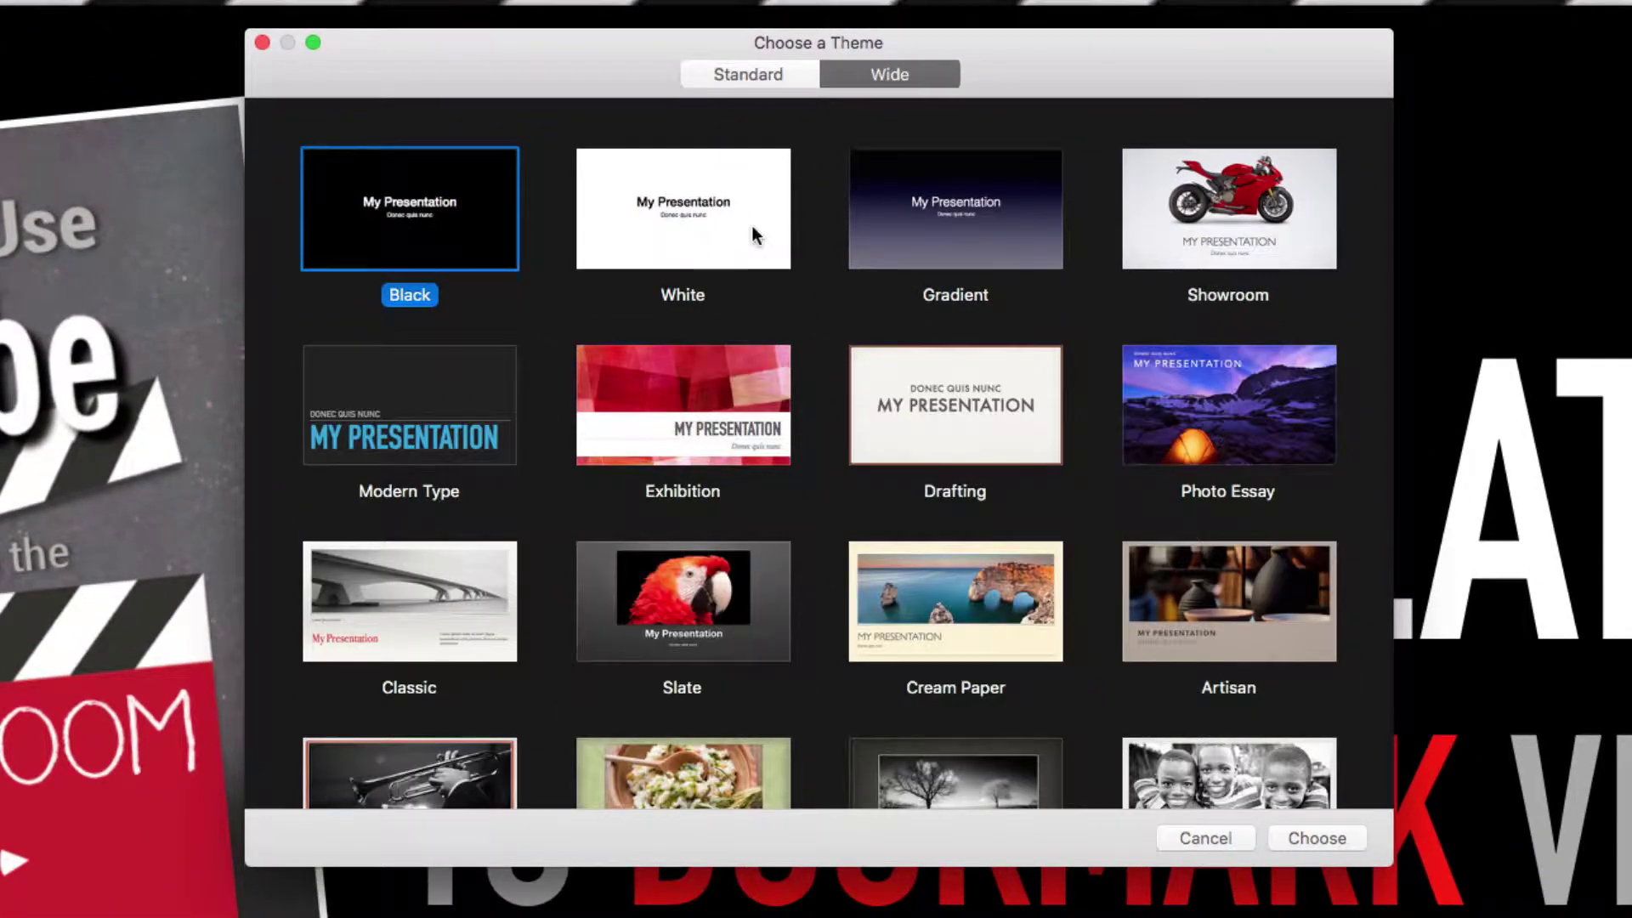
{"action": "left_click", "coordinate": [751, 247]}
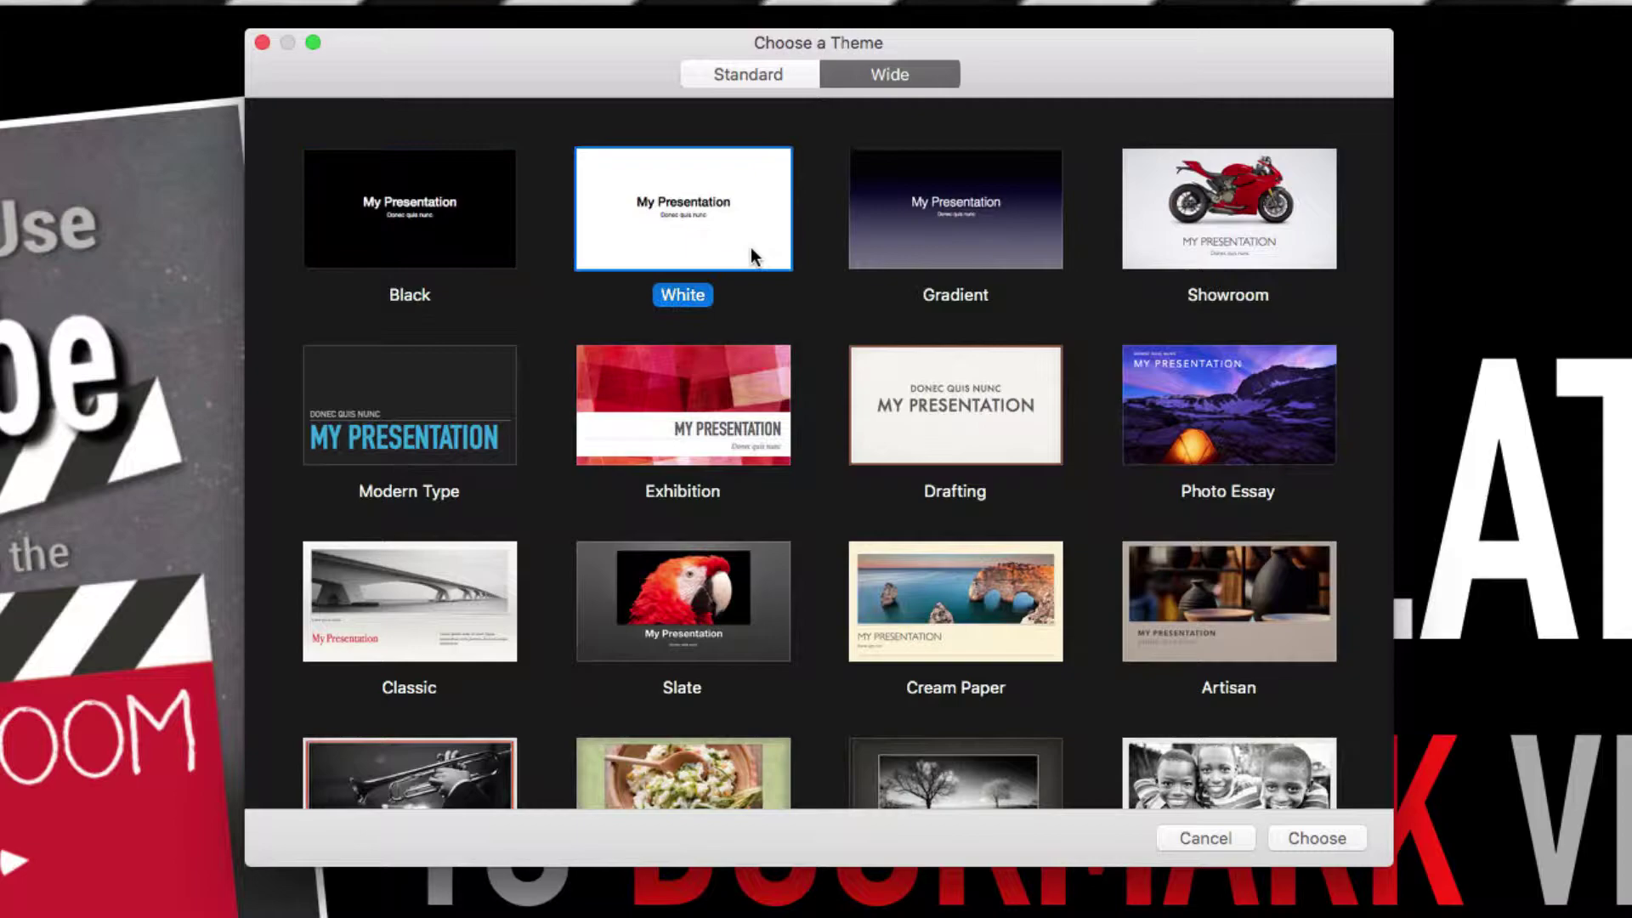
{"action": "left_click", "coordinate": [1328, 837]}
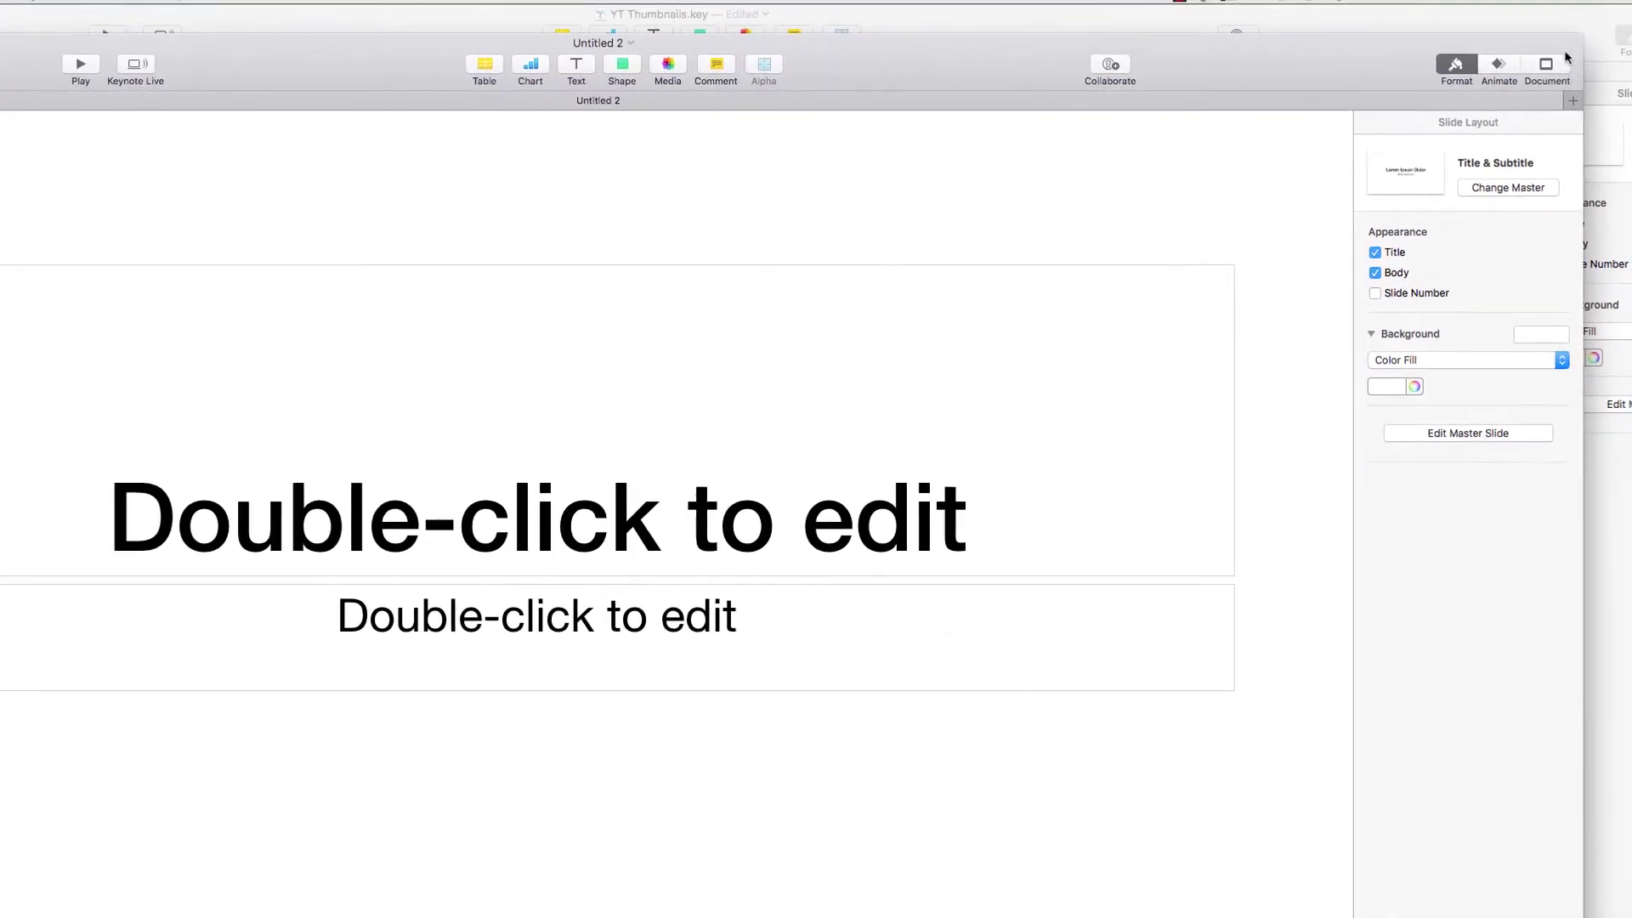
Set the document's slide size to a custom 1280 × 720 in the Document inspector
{"action": "left_click", "coordinate": [1546, 68]}
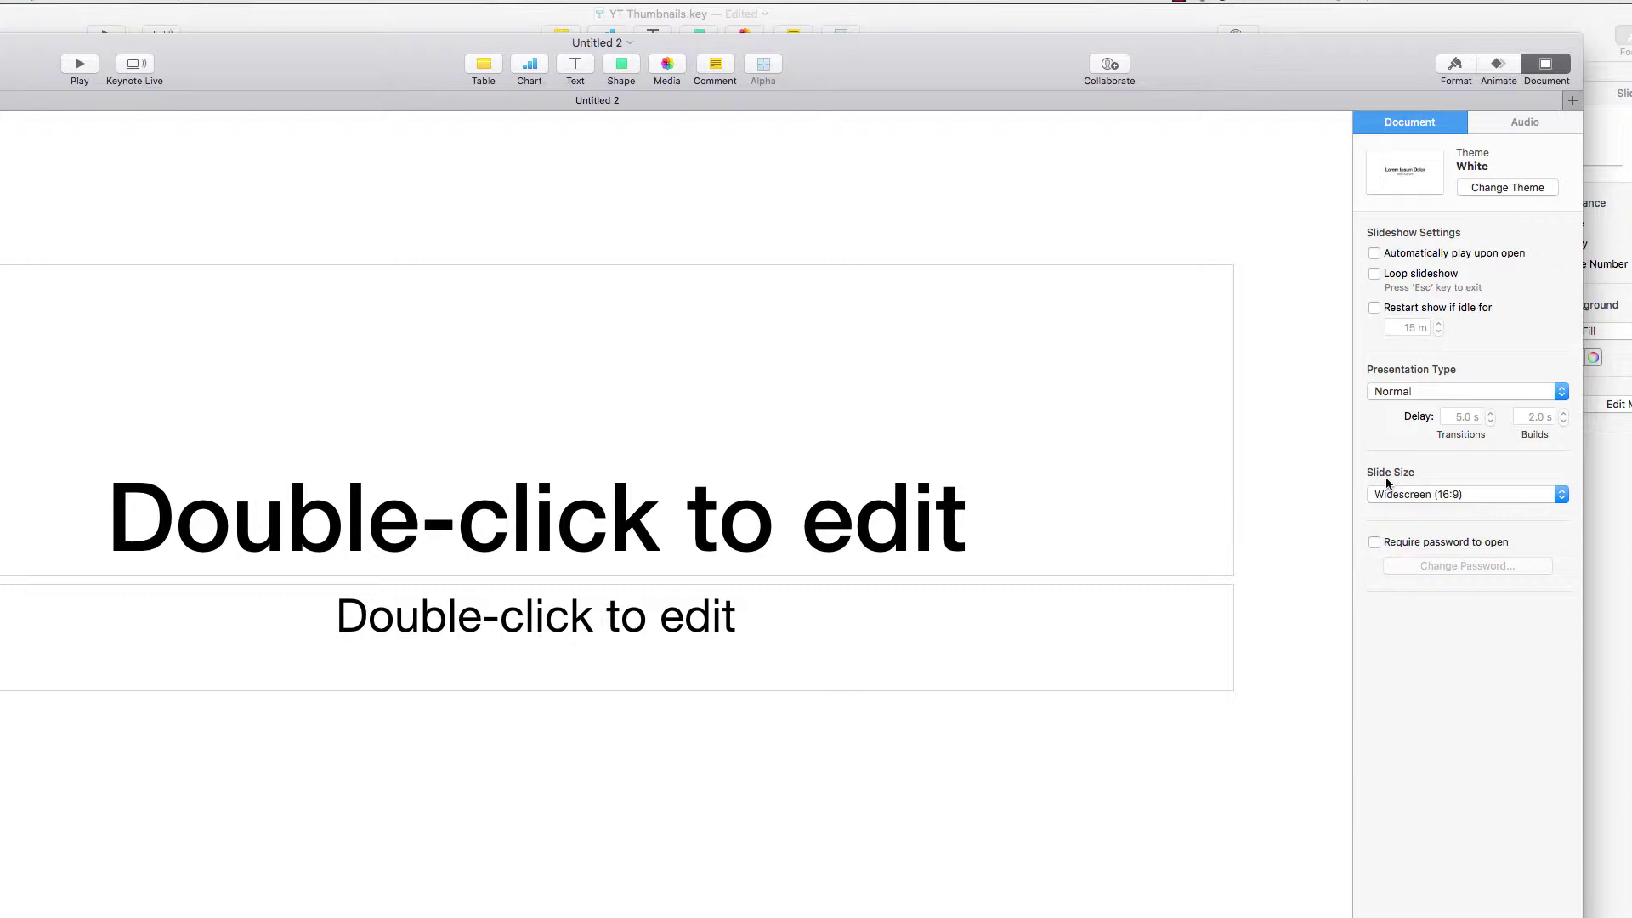
{"action": "left_click", "coordinate": [1507, 494]}
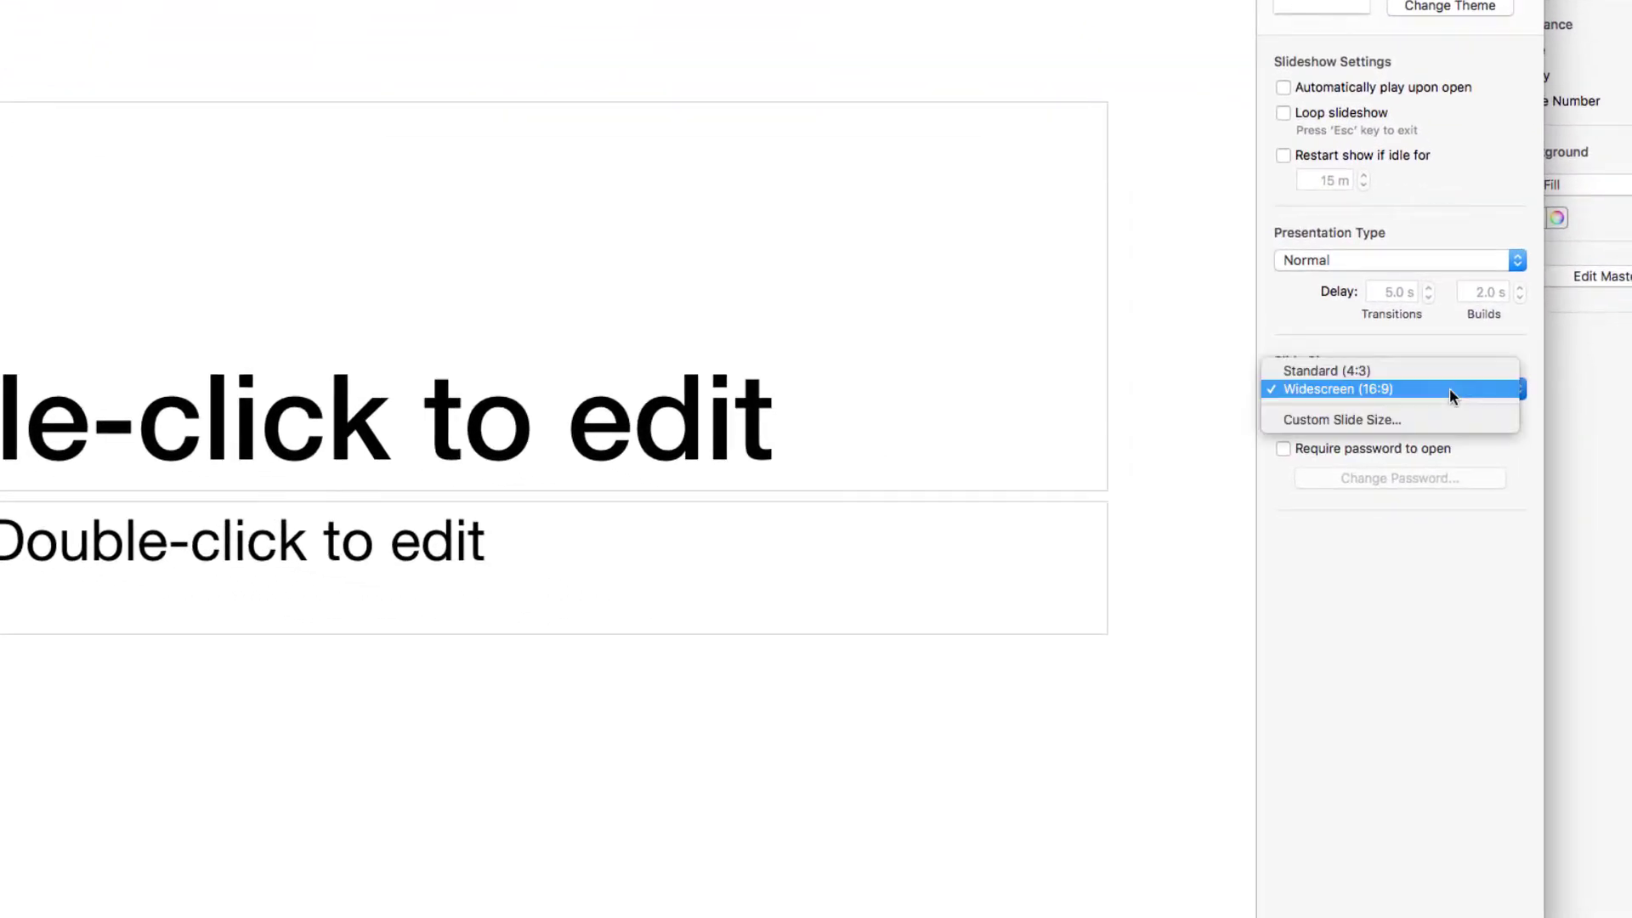
{"action": "left_click", "coordinate": [1421, 420]}
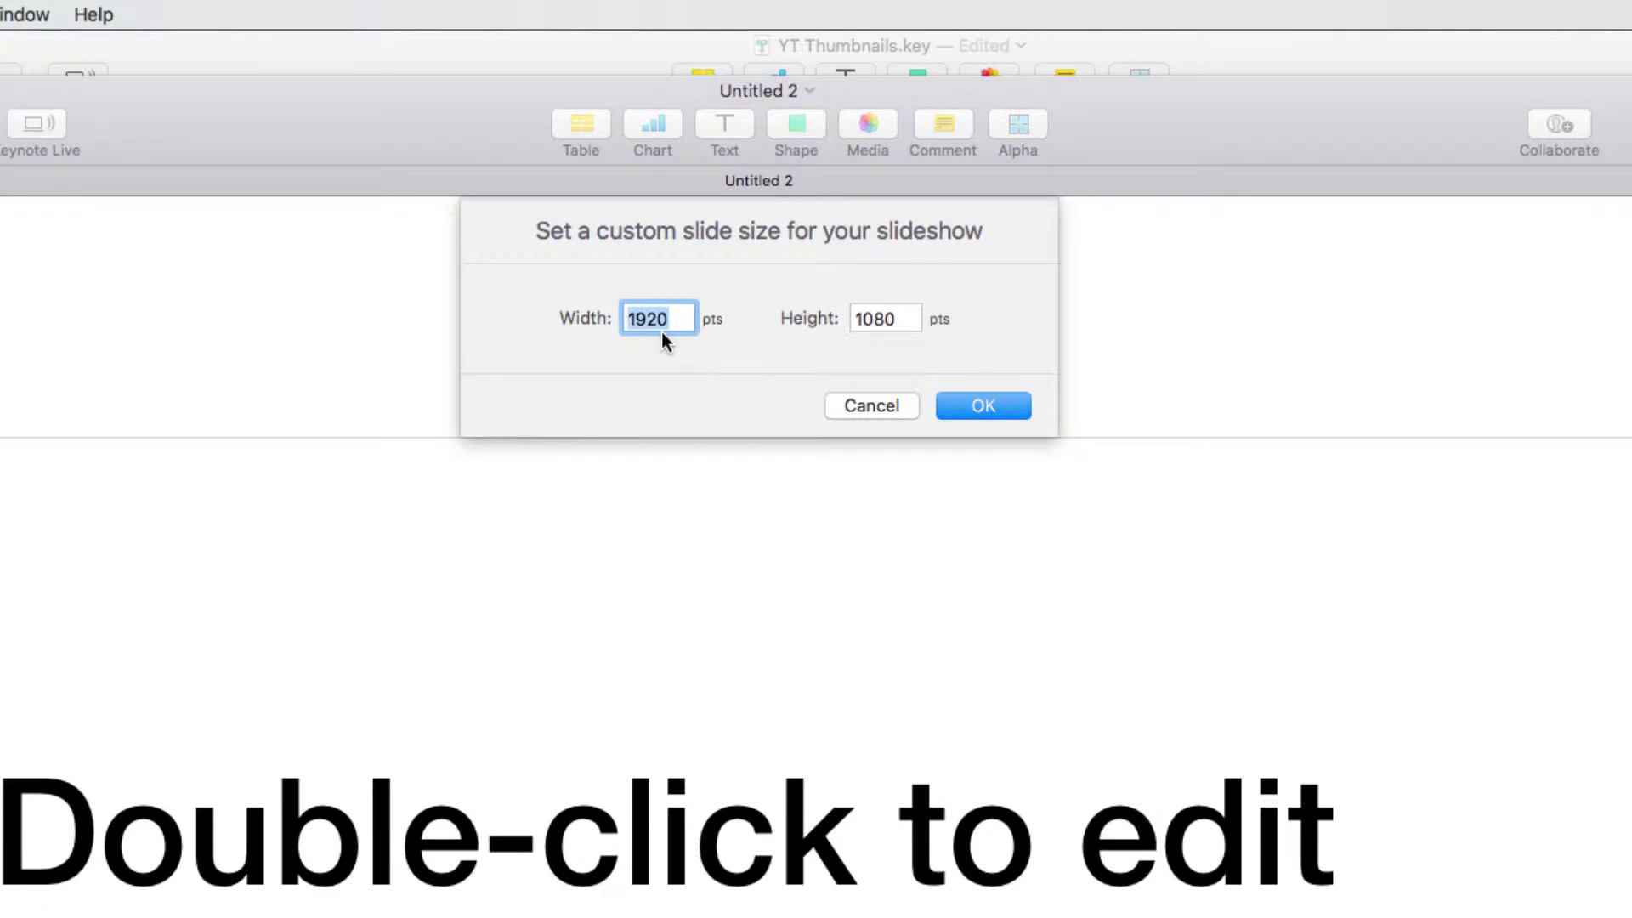
{"action": "type", "text": "1280"}
{"action": "double_click", "coordinate": [878, 319]}
{"action": "type", "text": "720"}
{"action": "left_click", "coordinate": [979, 405]}
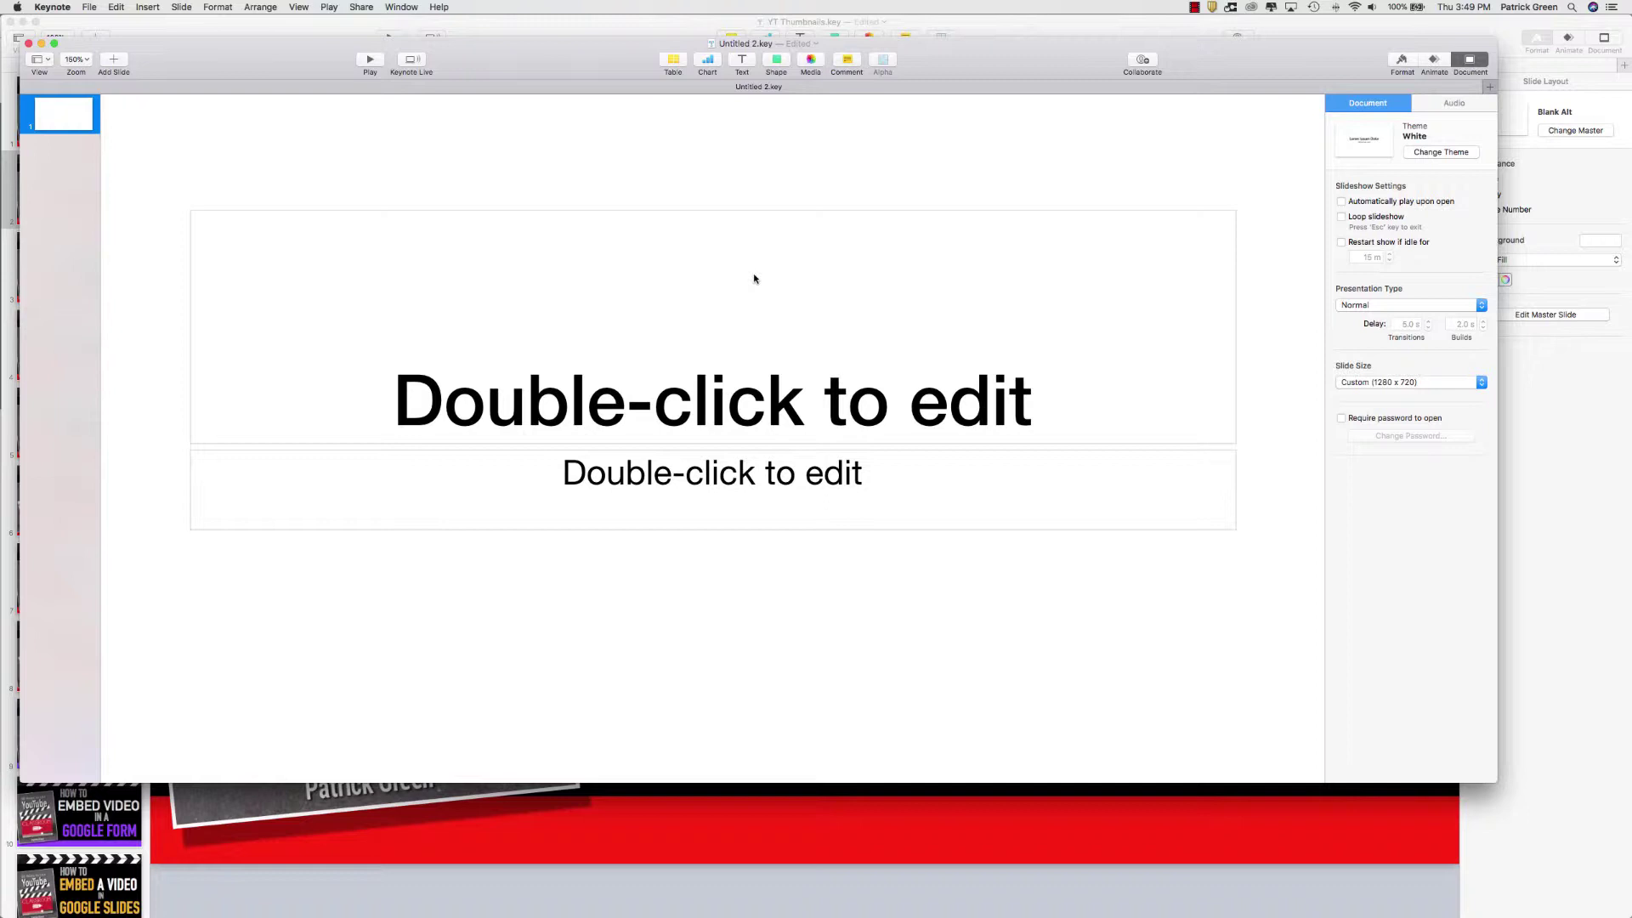
Type some placeholder test text into the slide's title box
{"action": "left_click", "coordinate": [691, 405]}
{"action": "double_click", "coordinate": [691, 404]}
{"action": "type", "text": "as"}
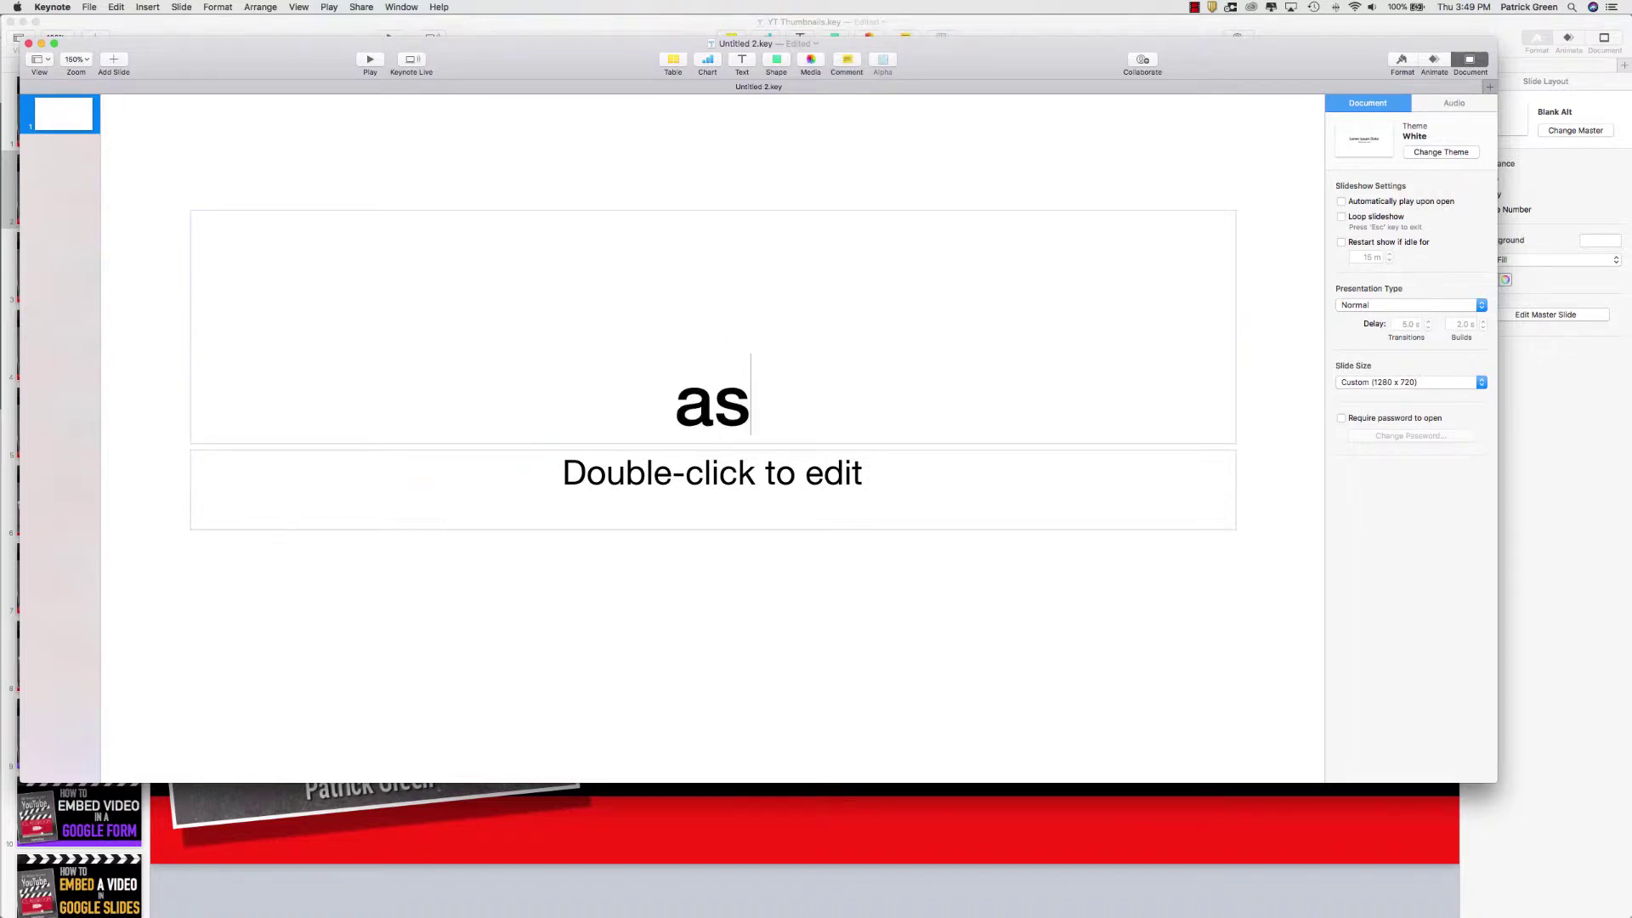
{"action": "type", "text": "lkdjfl;kjdflk;ajs df;"}
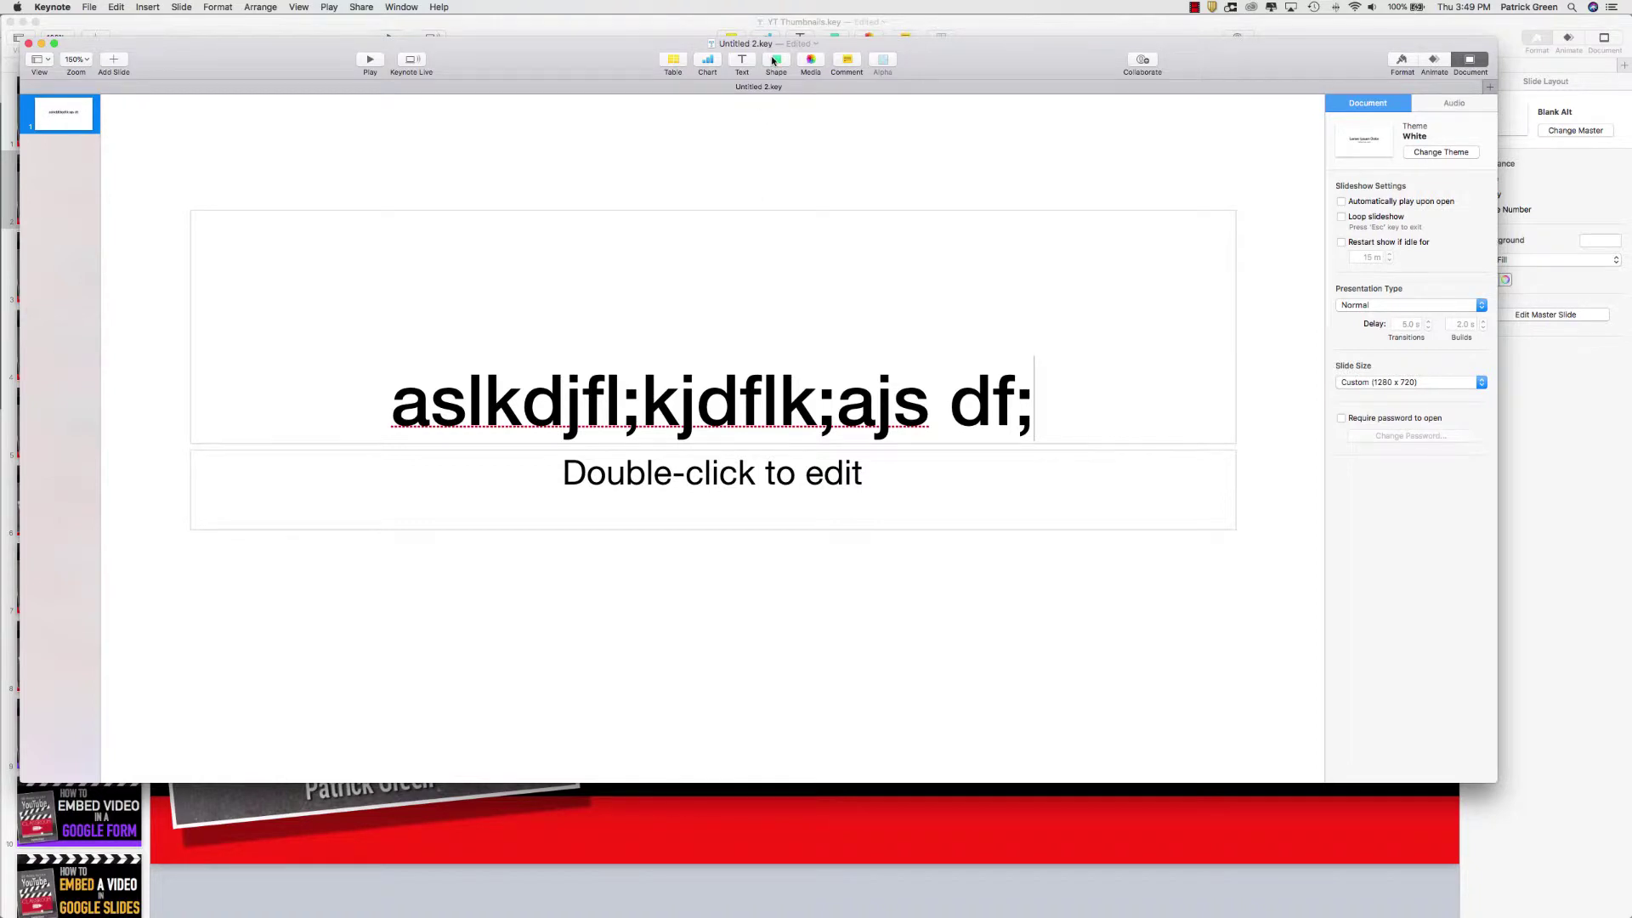
Add a rounded square, stretch it into a wide flat bar, then return to YT Thumbnails
{"action": "left_click", "coordinate": [775, 59]}
{"action": "left_click", "coordinate": [822, 161]}
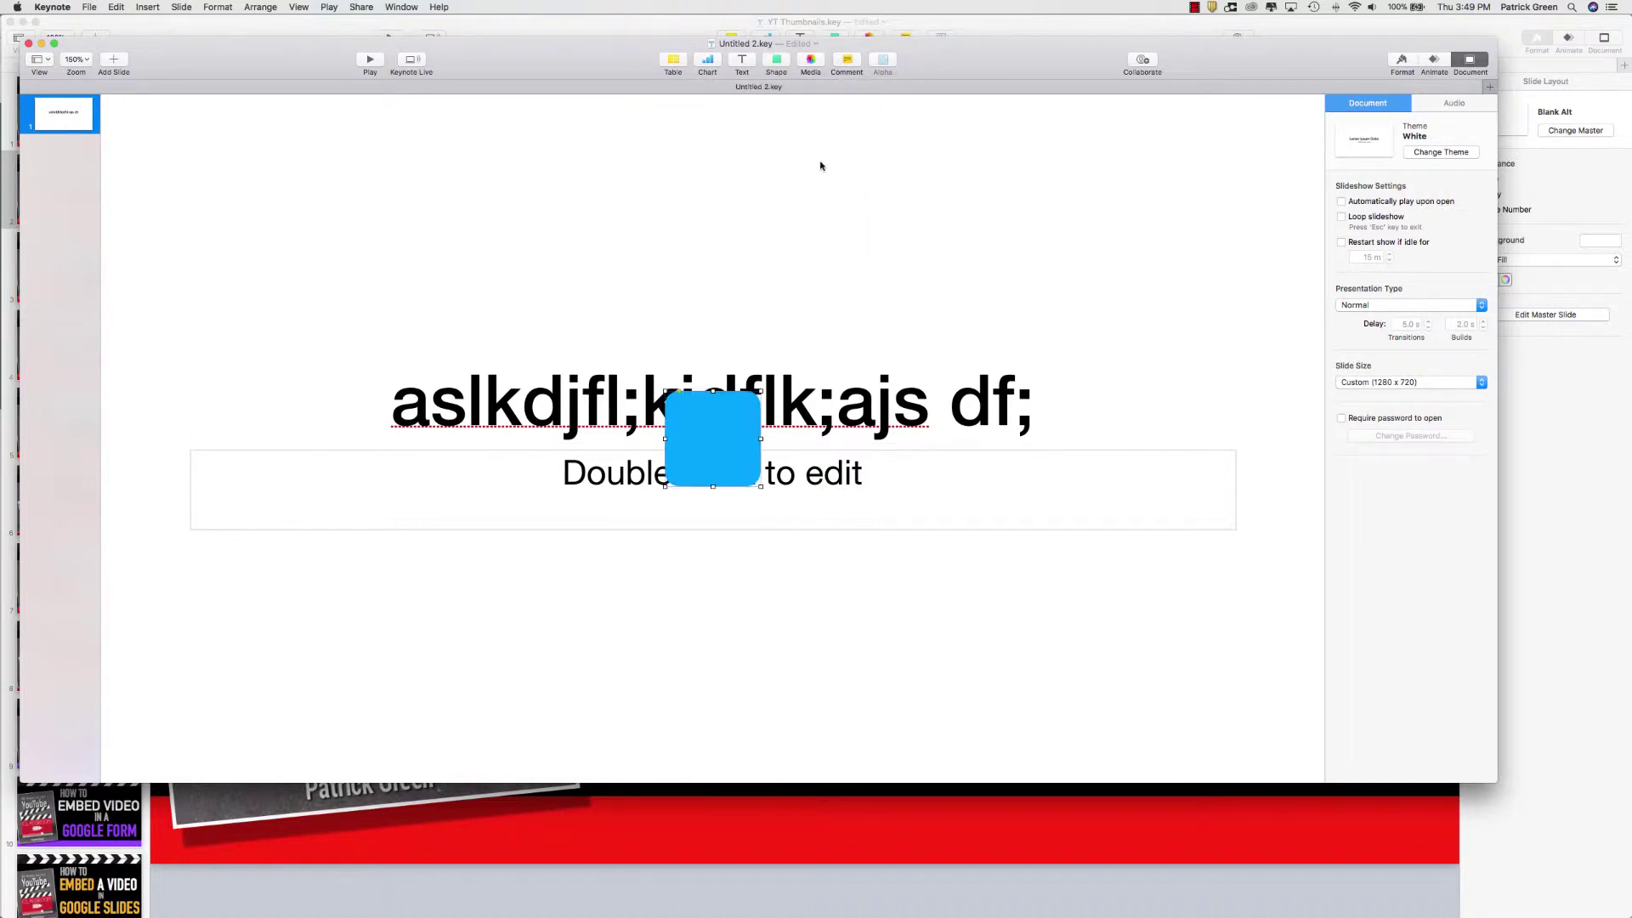
{"action": "left_click_drag", "start_coordinate": [760, 391], "coordinate": [1196, 449]}
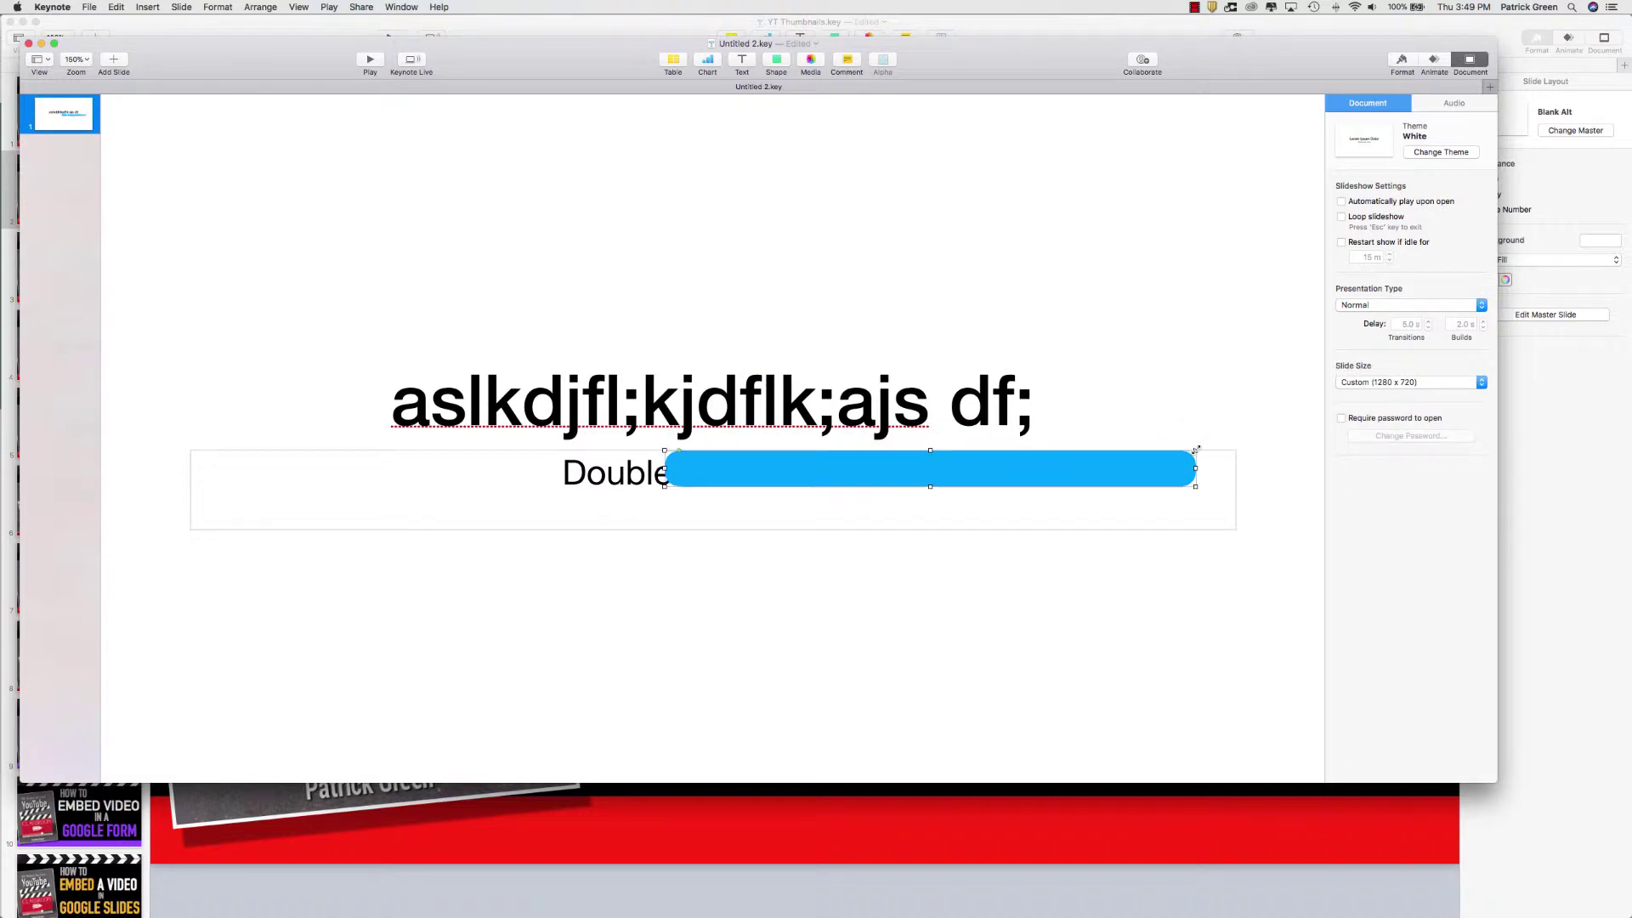
{"action": "left_click", "coordinate": [581, 30]}
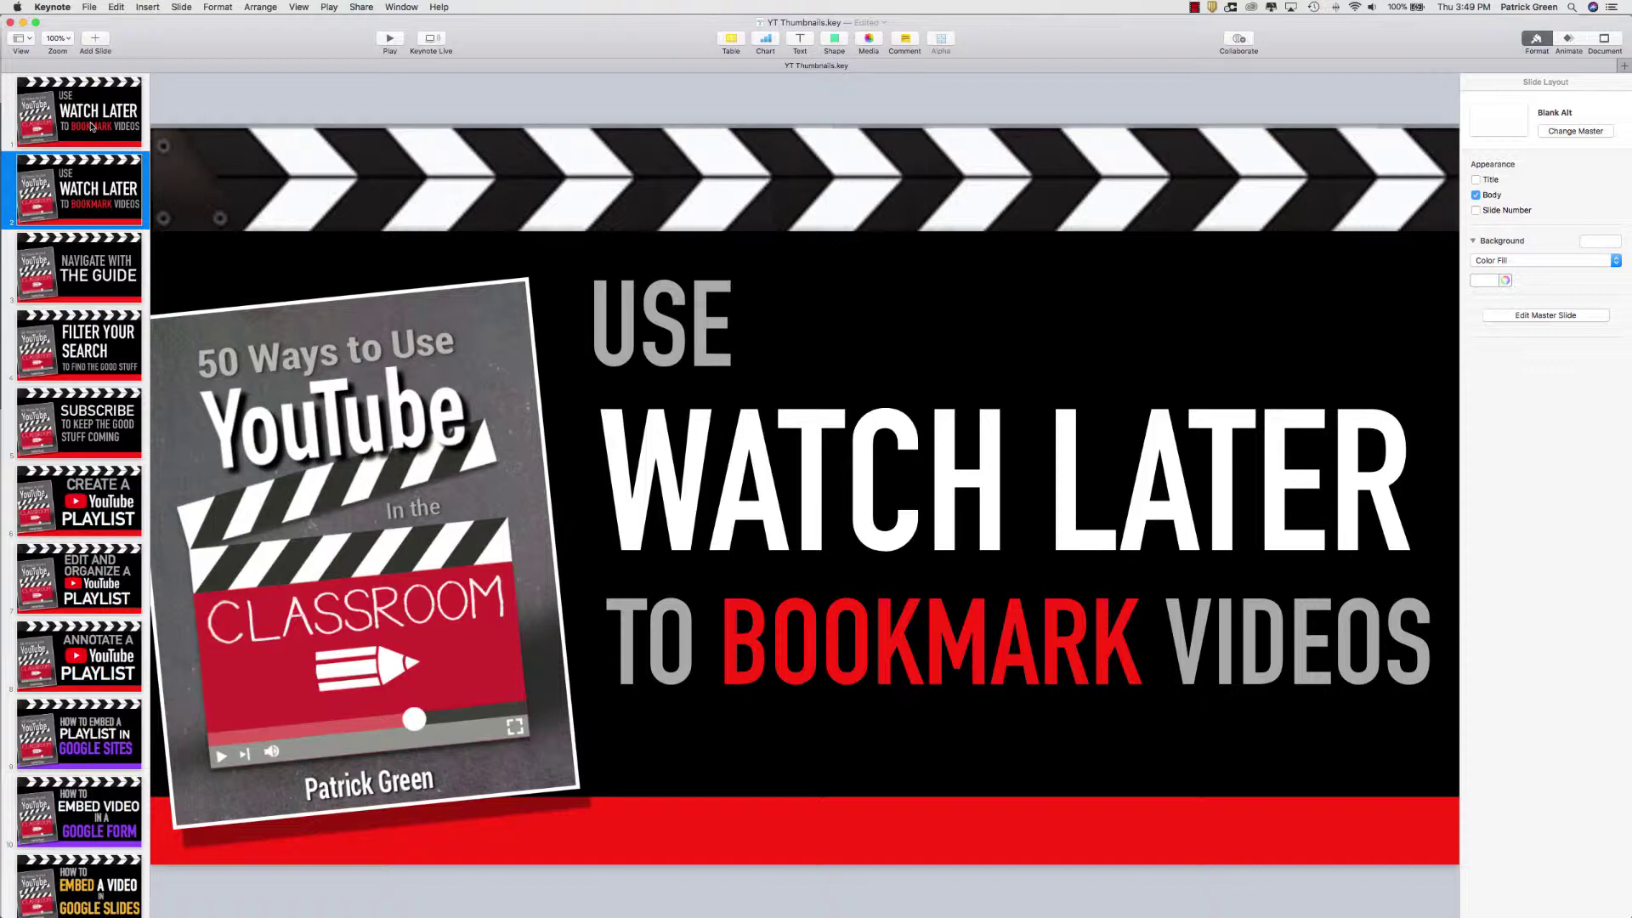
Duplicate the first Watch Later thumbnail slide from the slide navigator
{"action": "right_click", "coordinate": [108, 98]}
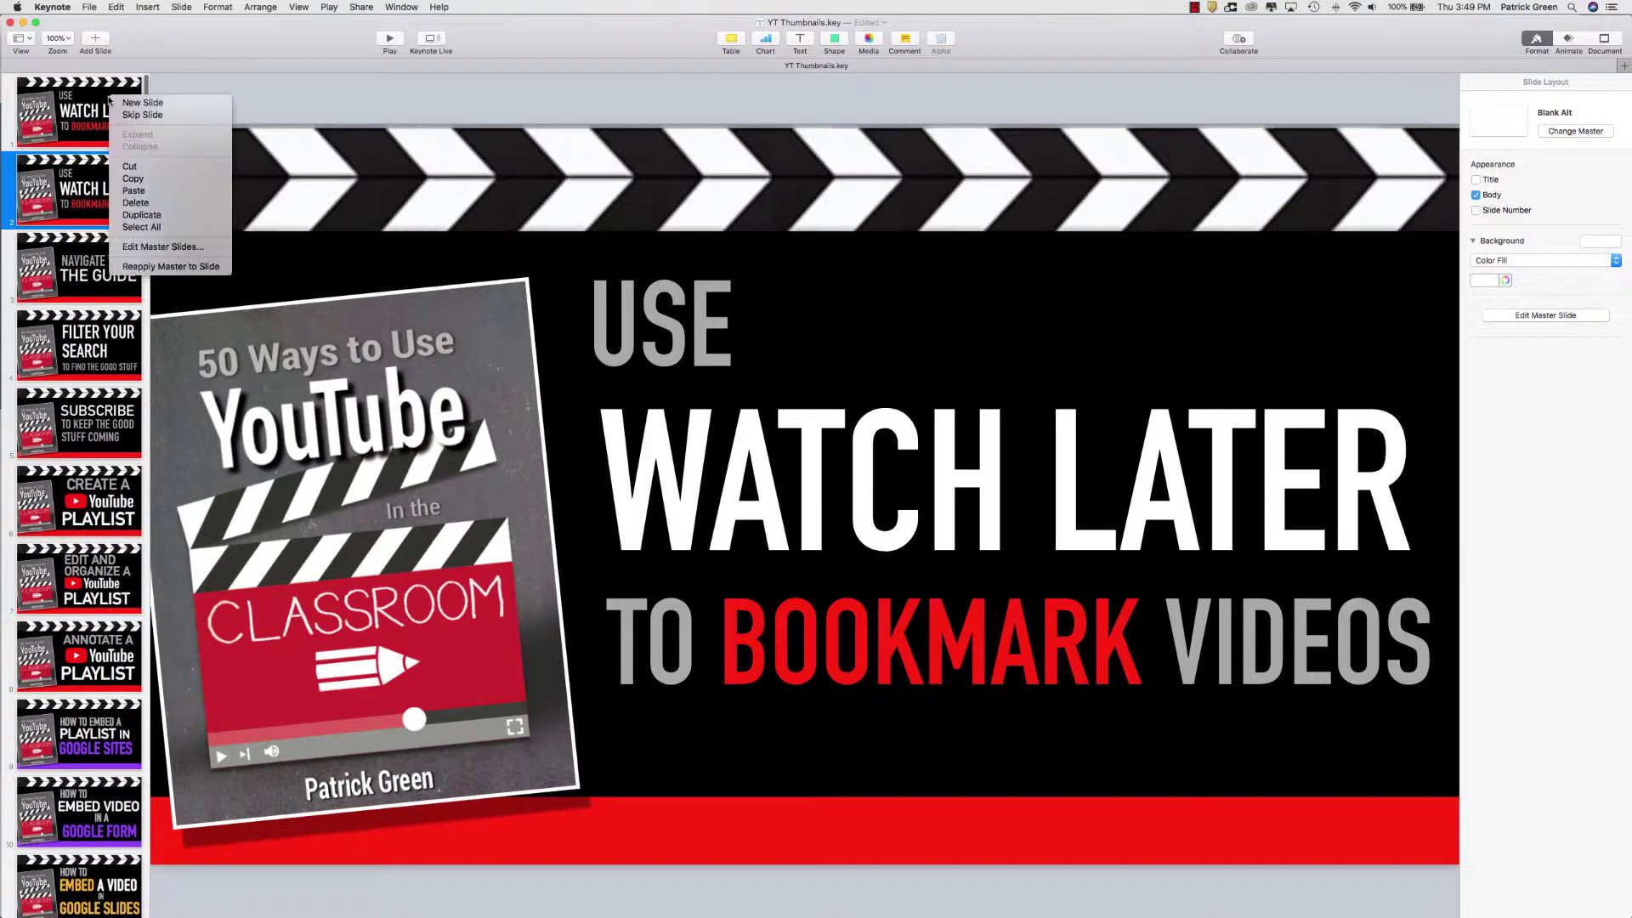
{"action": "left_click", "coordinate": [161, 216]}
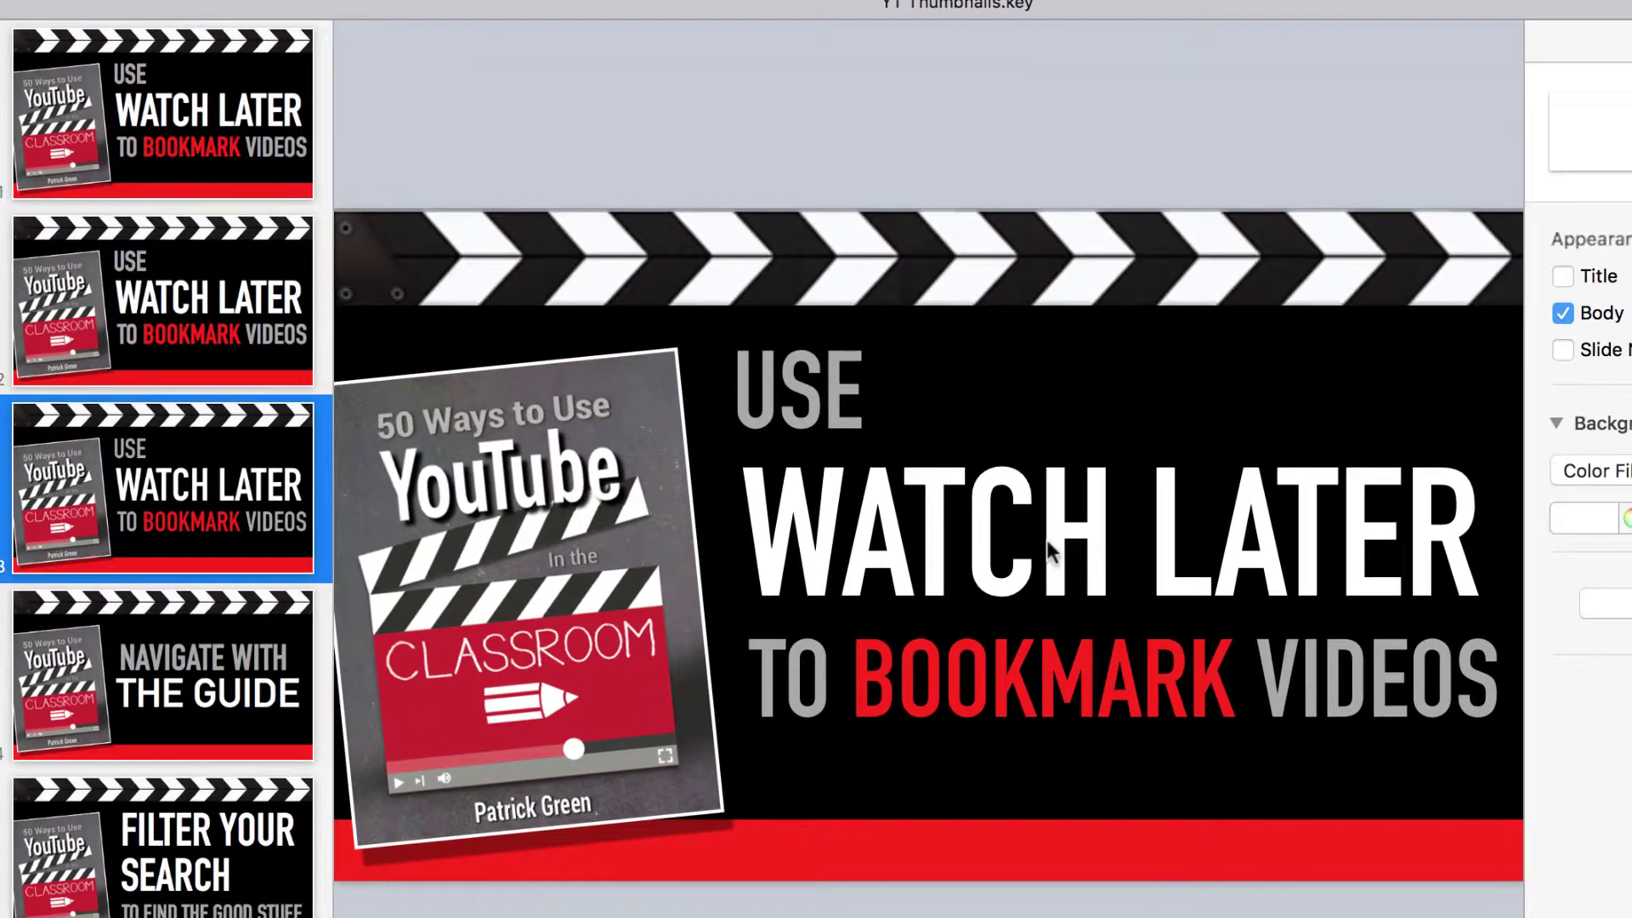
Change the headline to CREATE THUMBNAILS, delete the USE box, and refit the headline onto two lines
{"action": "triple_click", "coordinate": [1068, 576]}
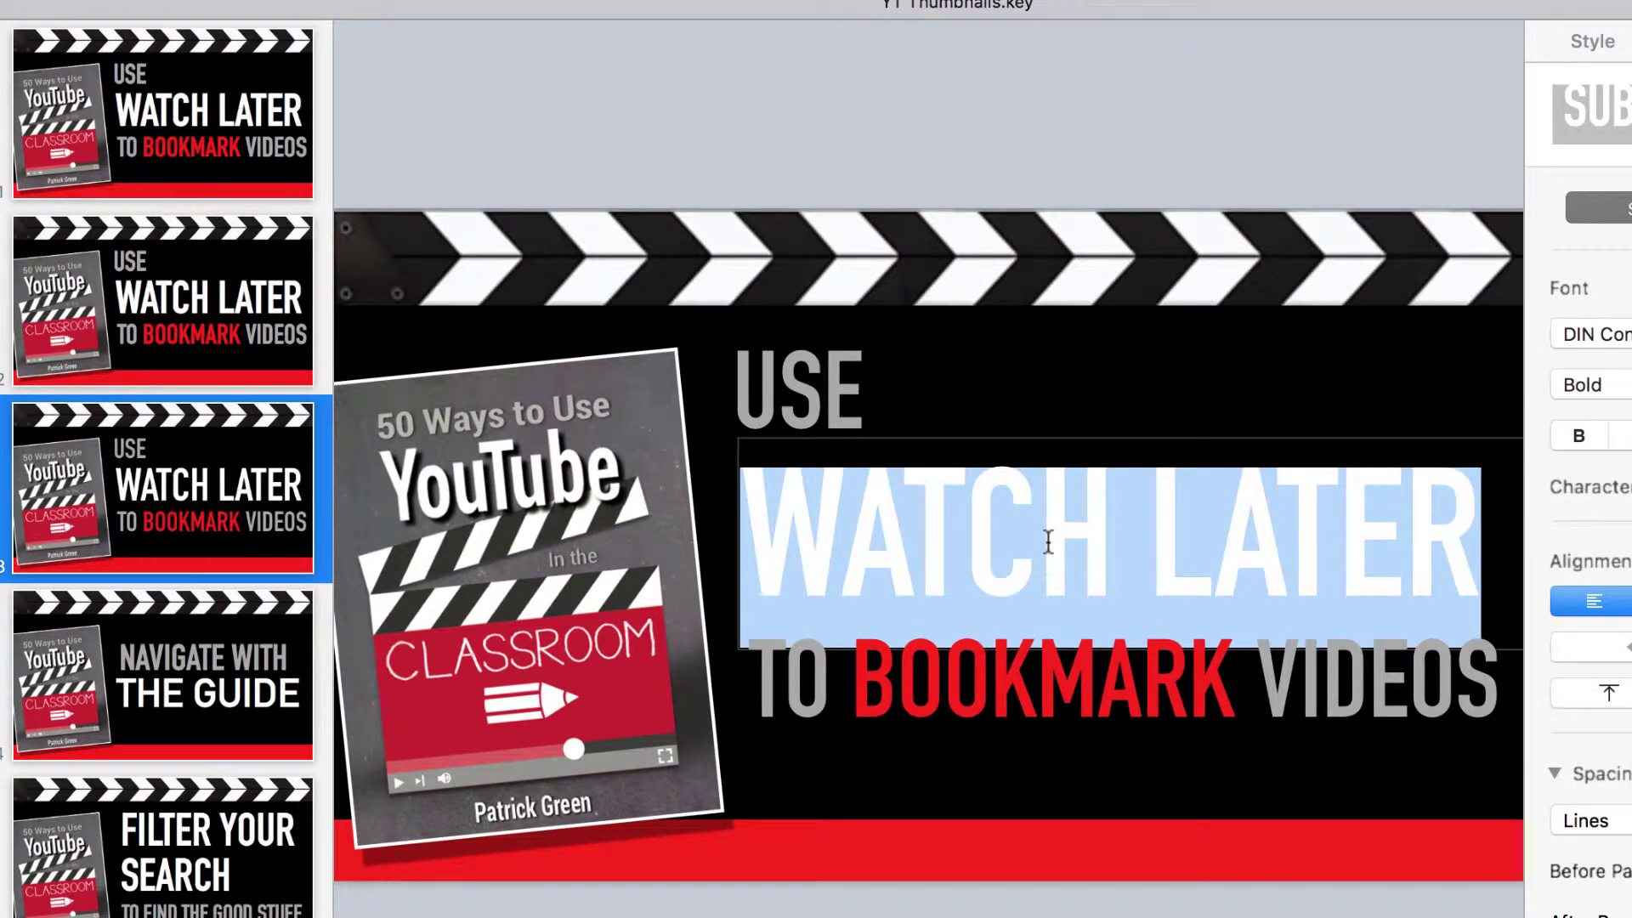
{"action": "type", "text": "CREATE"}
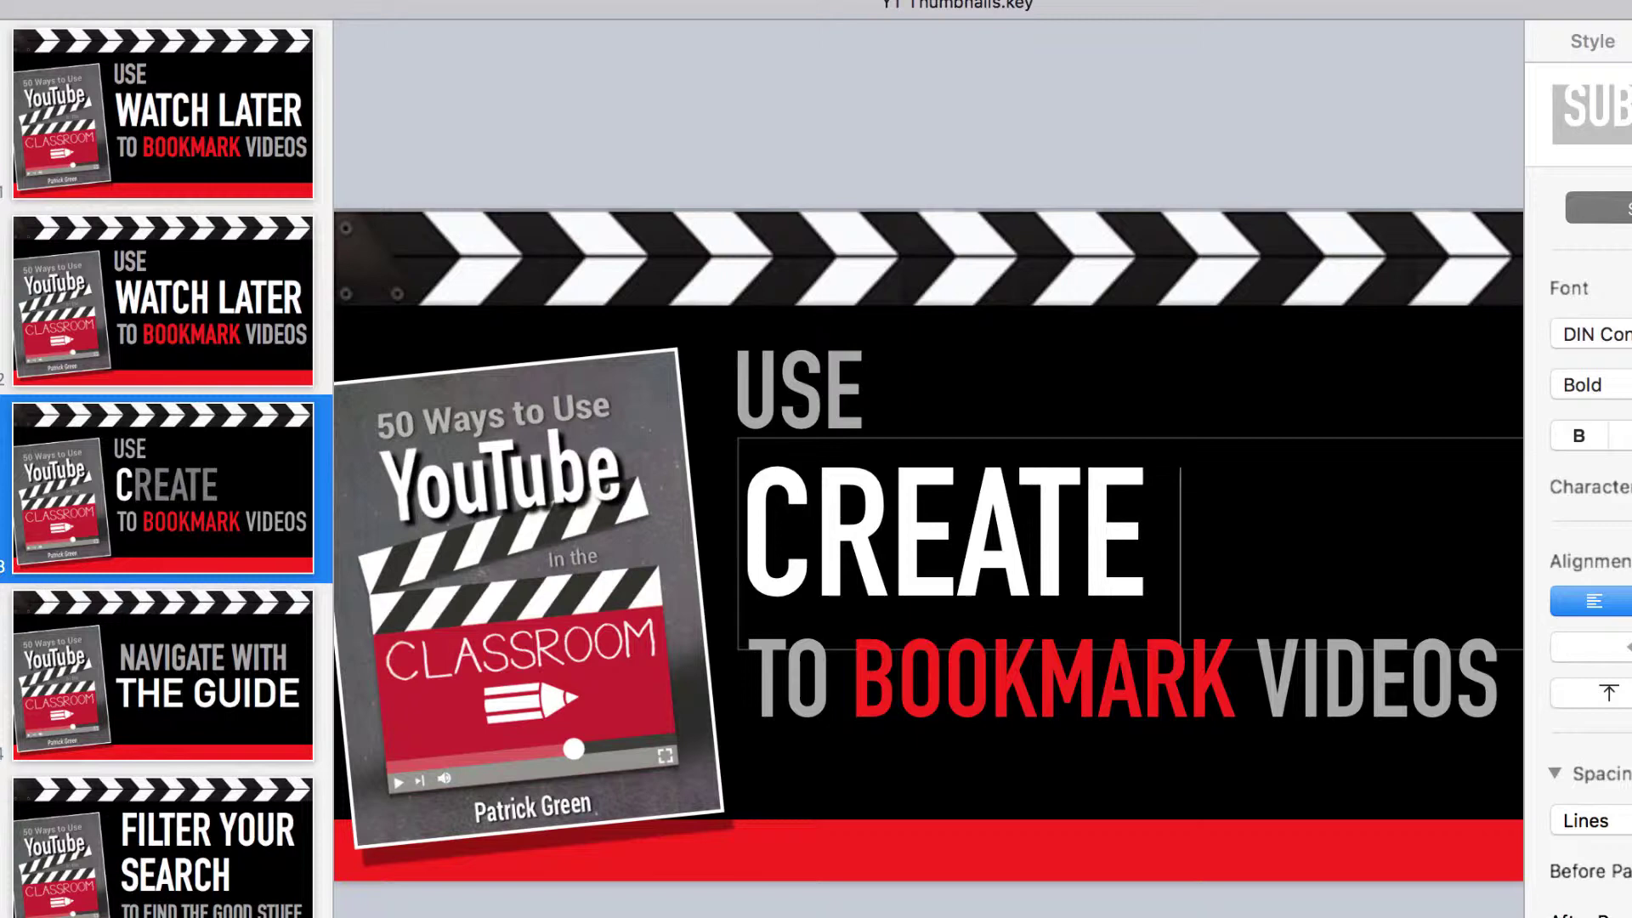
{"action": "type", "text": " THUMBN"}
{"action": "key", "text": "Escape"}
{"action": "left_click", "coordinate": [831, 412]}
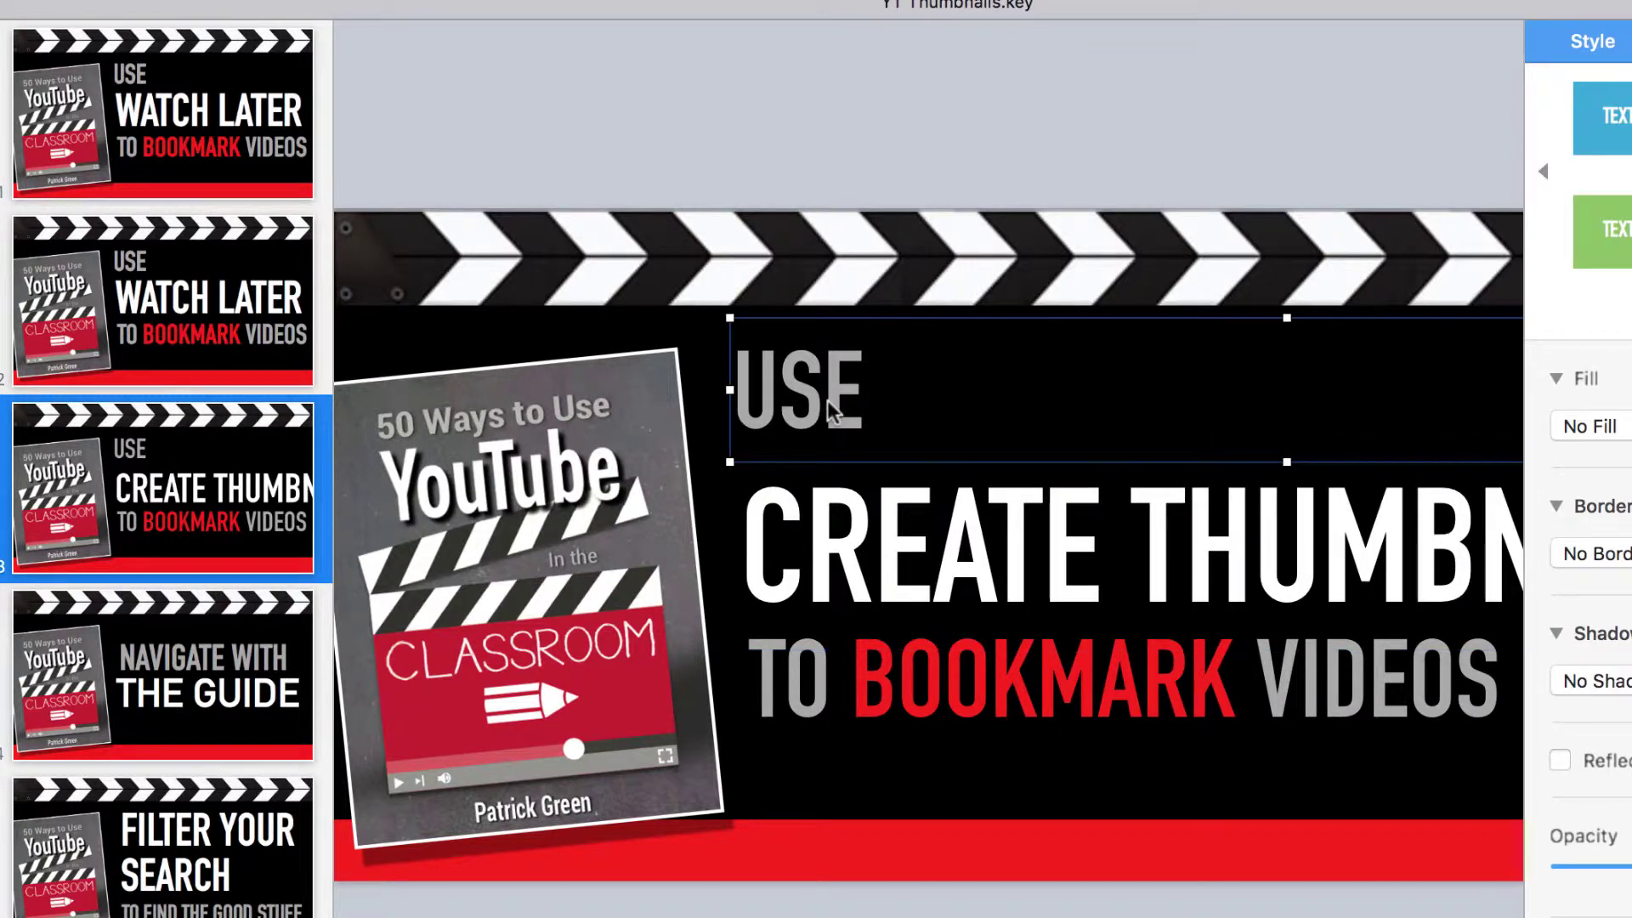
{"action": "key", "text": "Delete"}
{"action": "left_click_drag", "start_coordinate": [1028, 536], "coordinate": [971, 389]}
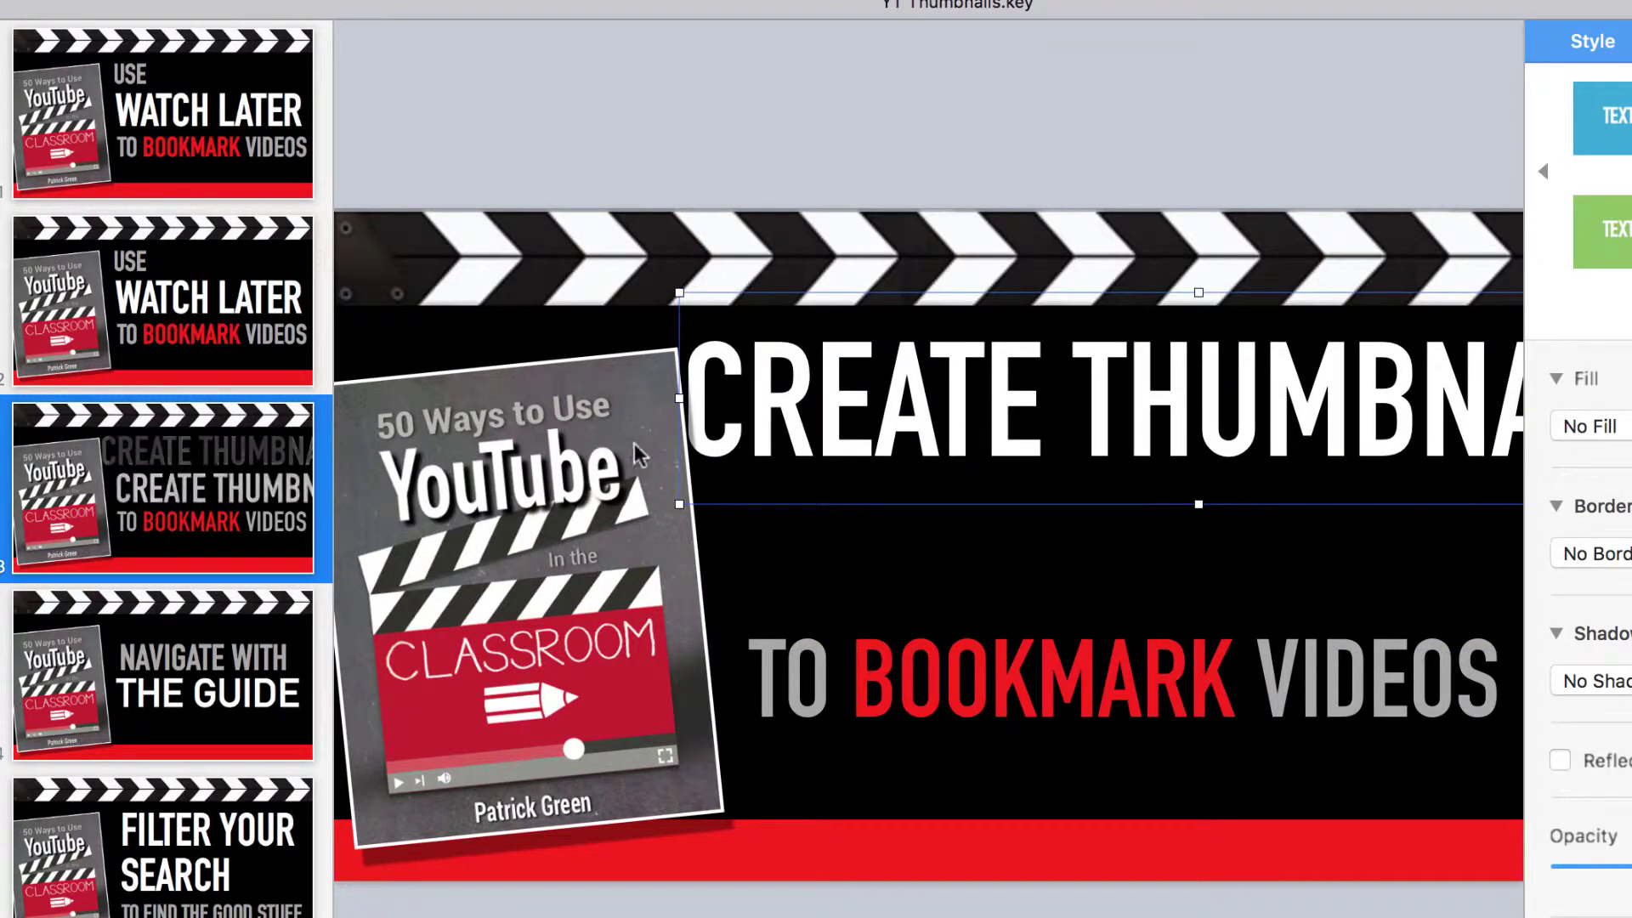
{"action": "left_click_drag", "start_coordinate": [679, 398], "coordinate": [926, 582]}
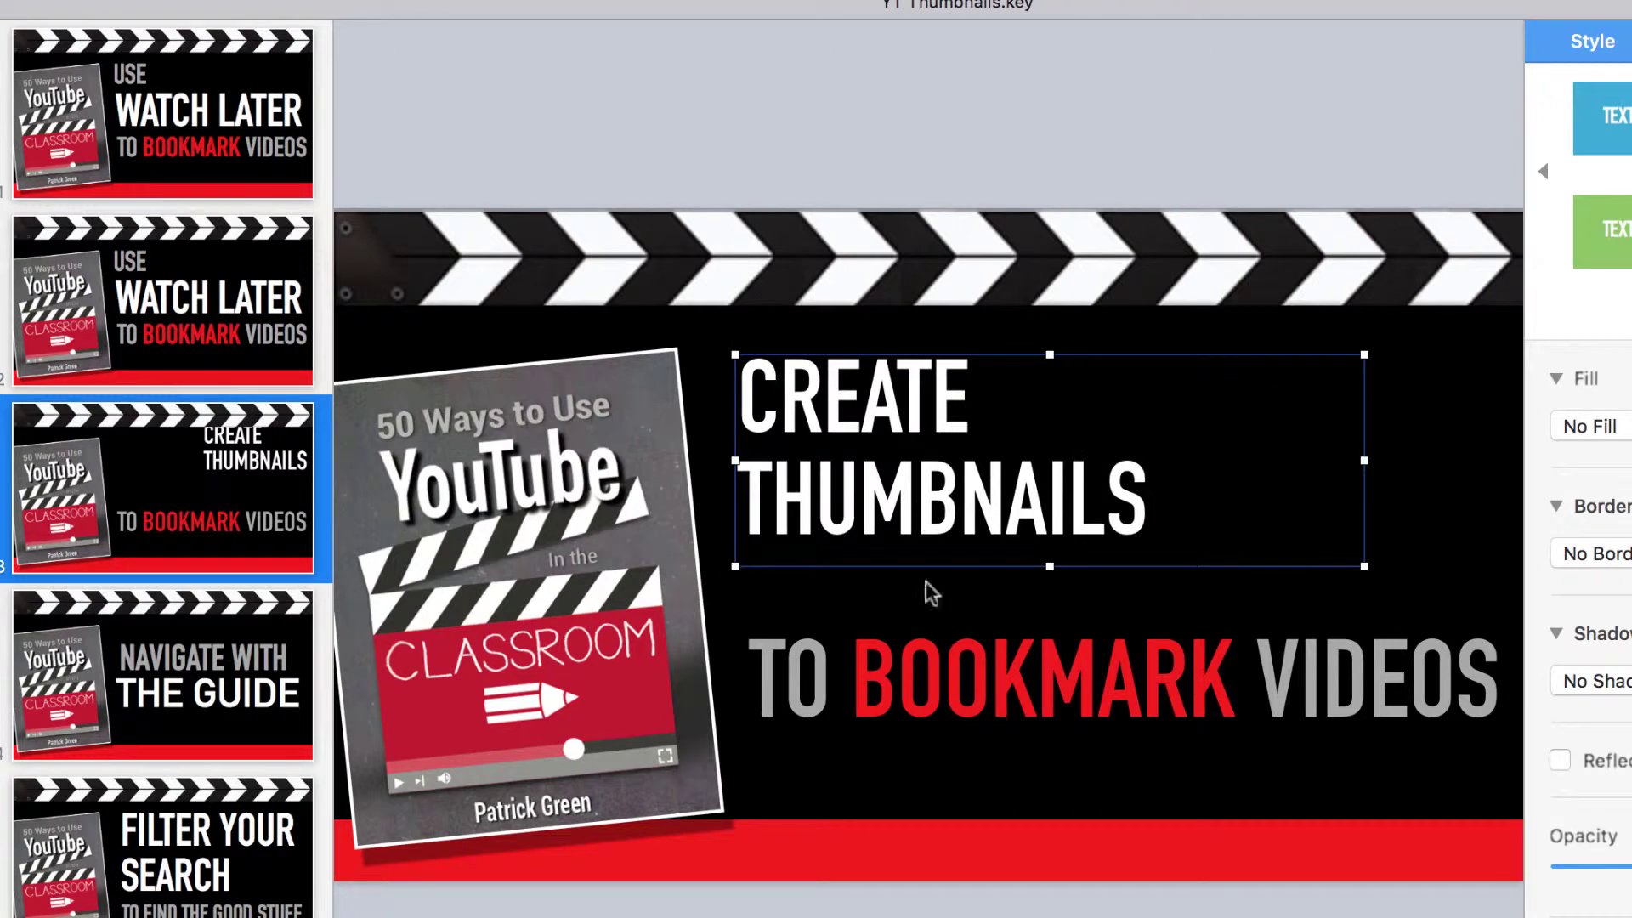
Replace the TO BOOKMARK VIDEOS line with KEYNOTE and bring up its position and rotation settings
{"action": "triple_click", "coordinate": [975, 721]}
{"action": "type", "text": "KEYNO"}
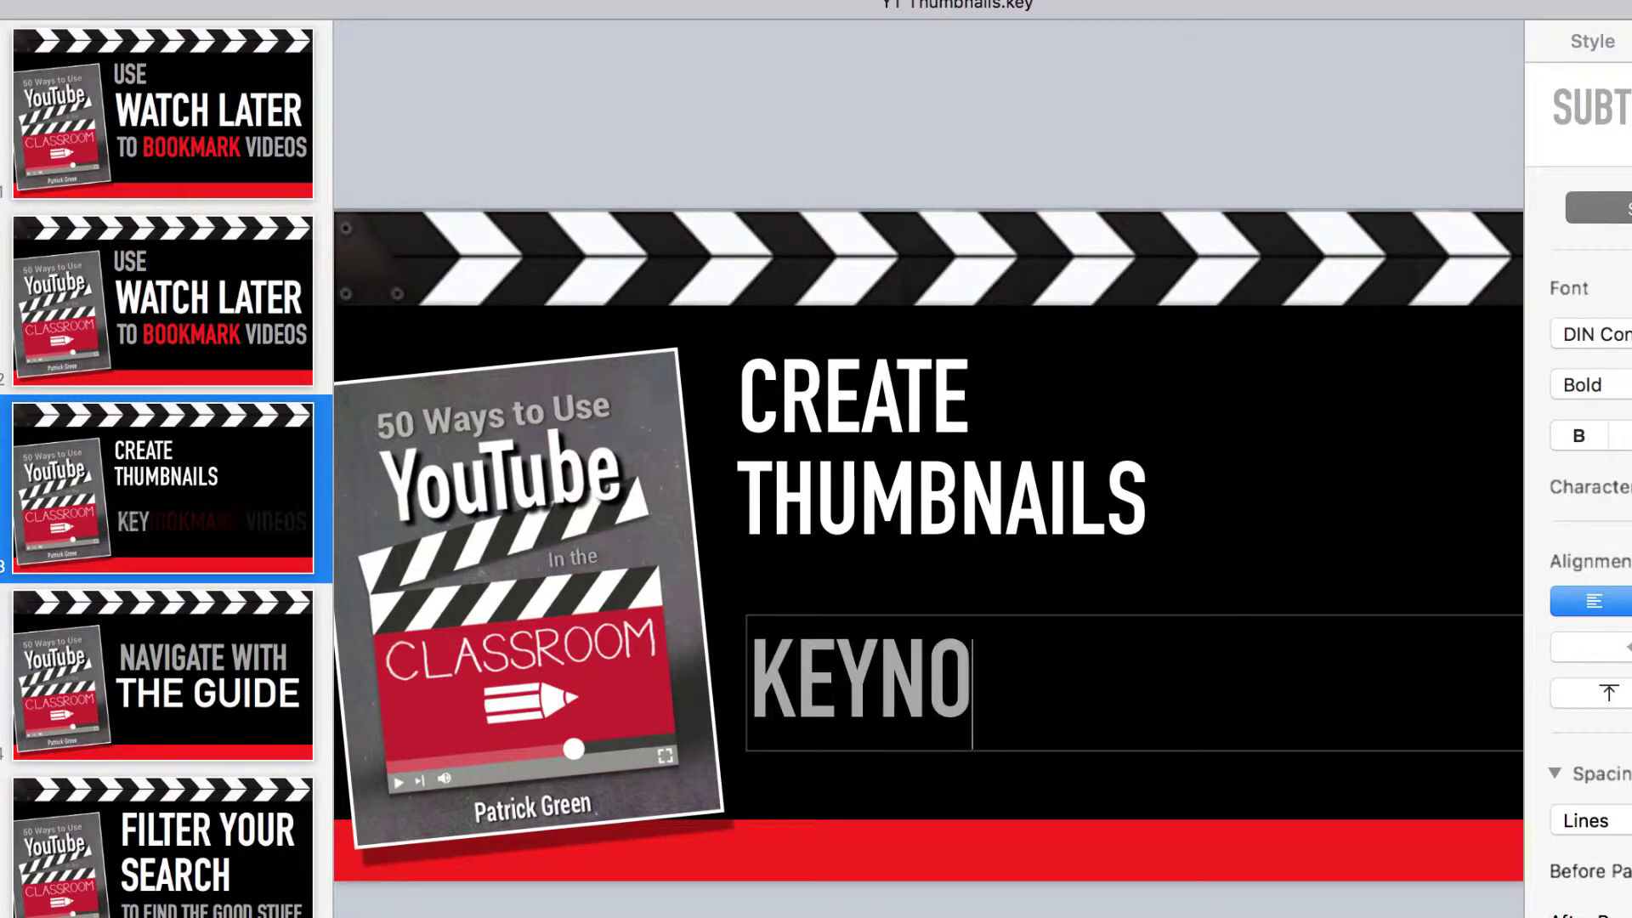
{"action": "type", "text": "TE"}
{"action": "left_click", "coordinate": [1315, 520]}
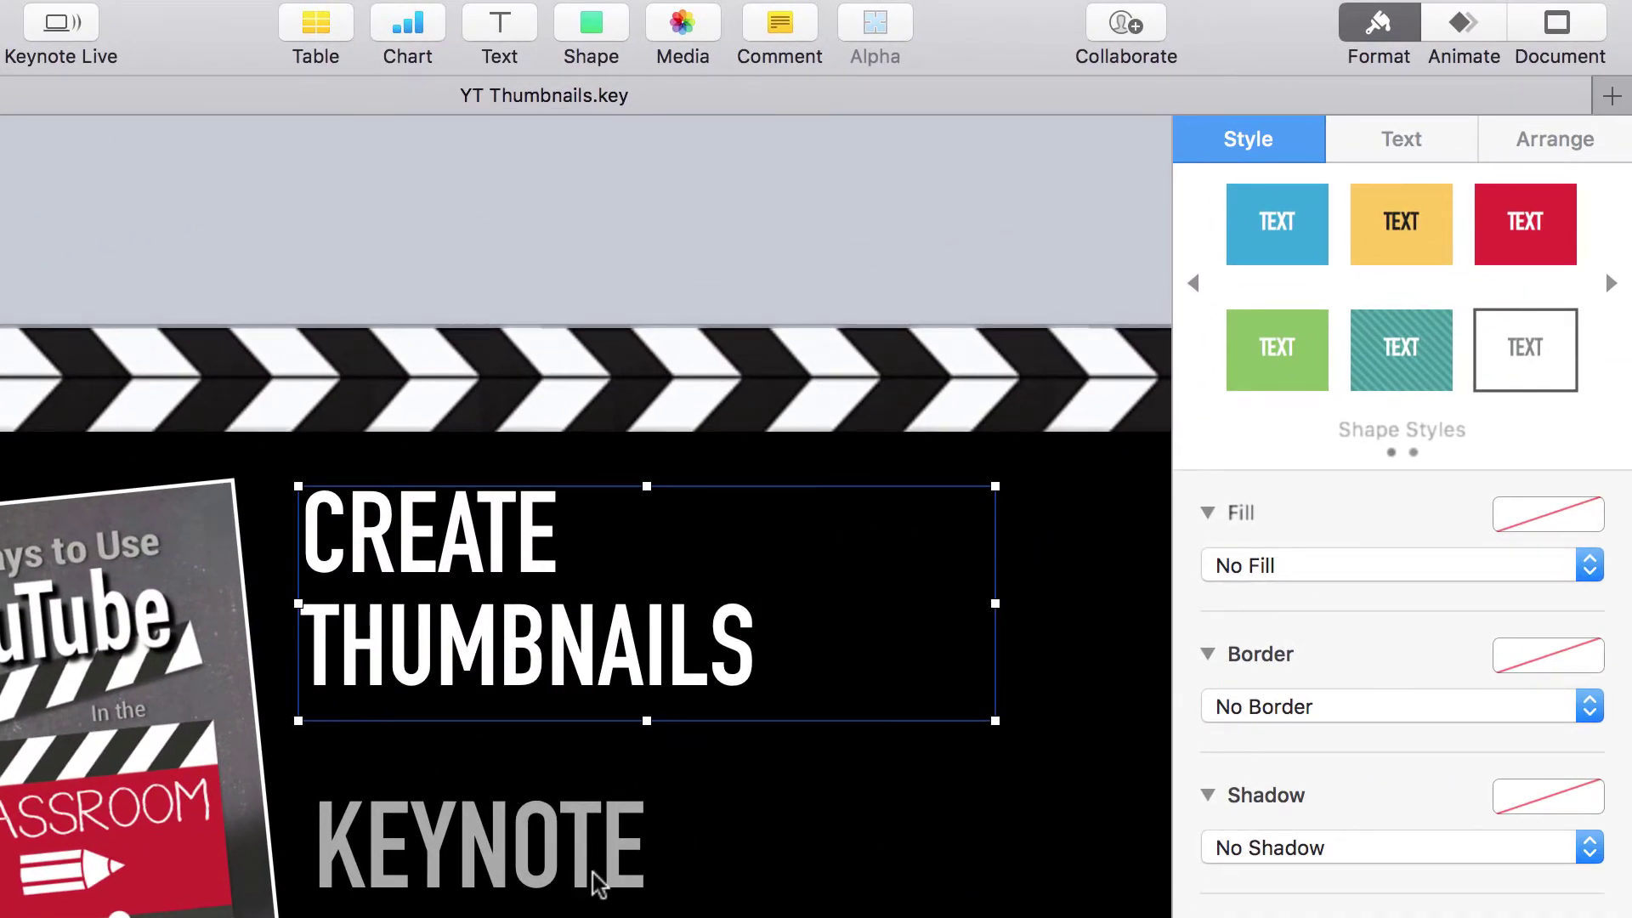
{"action": "left_click", "coordinate": [599, 884]}
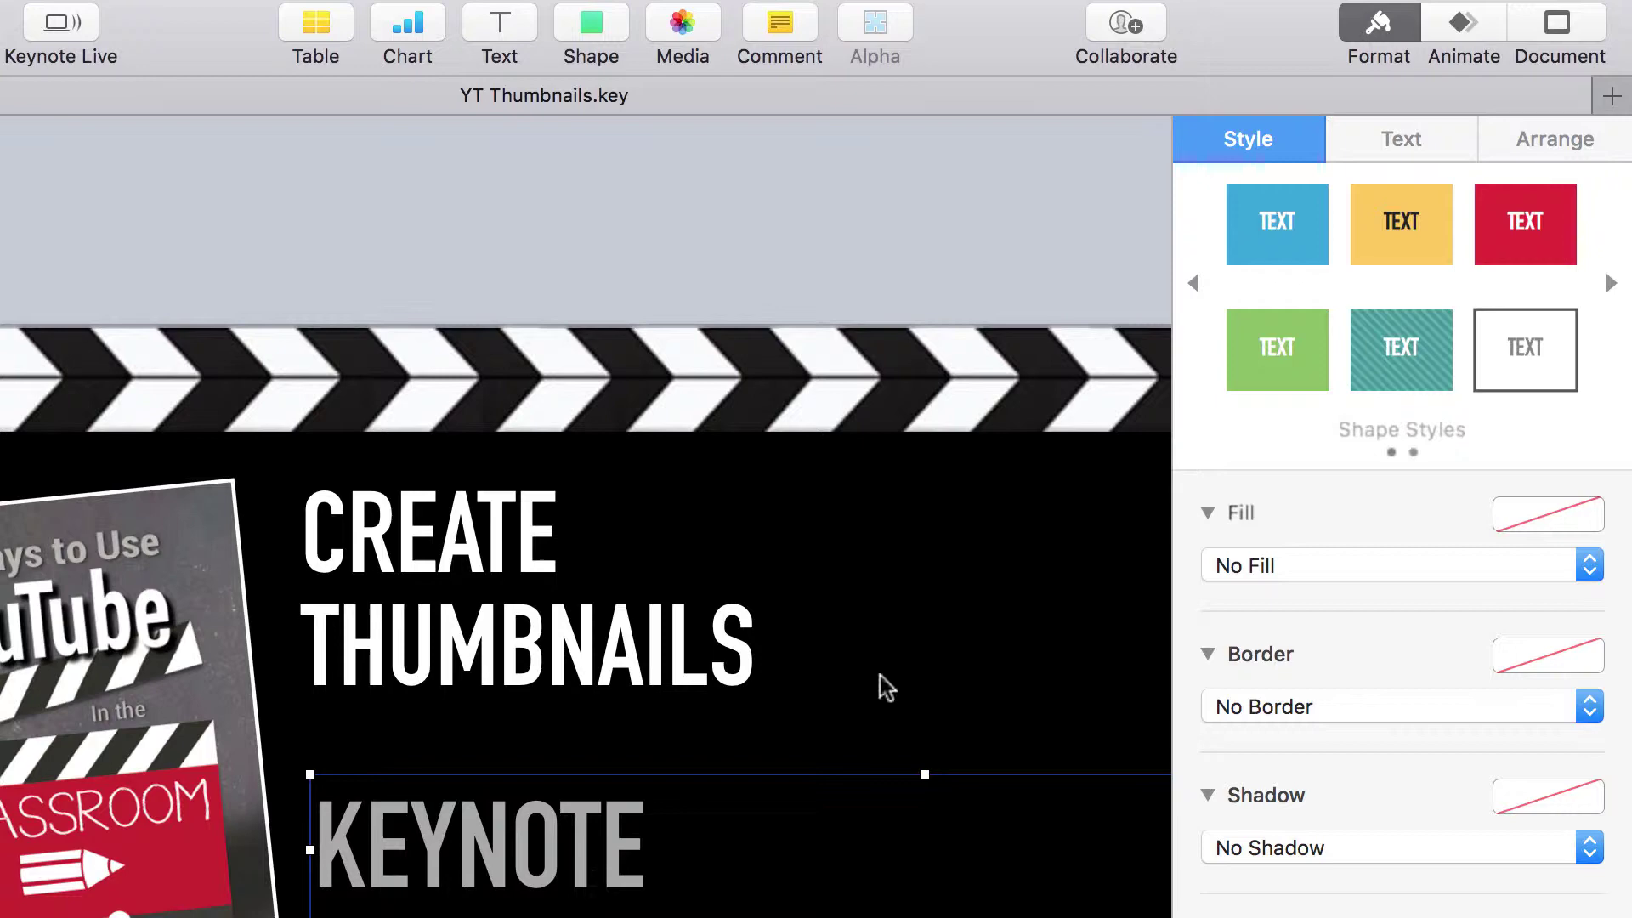
{"action": "left_click", "coordinate": [1558, 143]}
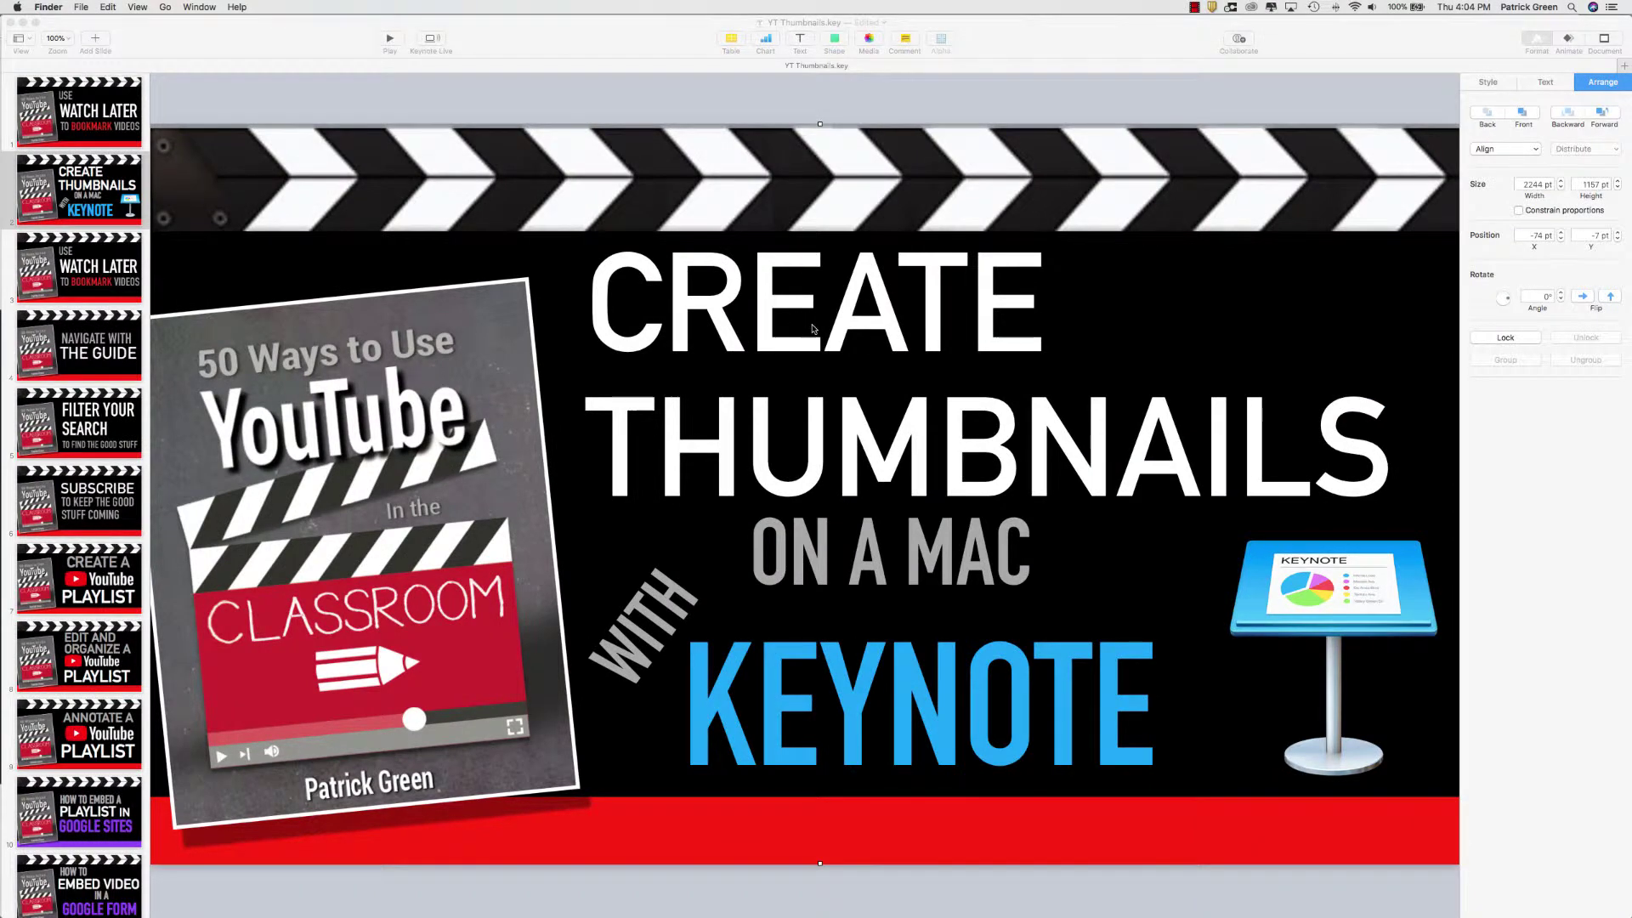
Bring the Keynote deck back to the front with finished slide 2 showing
{"action": "left_click", "coordinate": [1267, 609]}
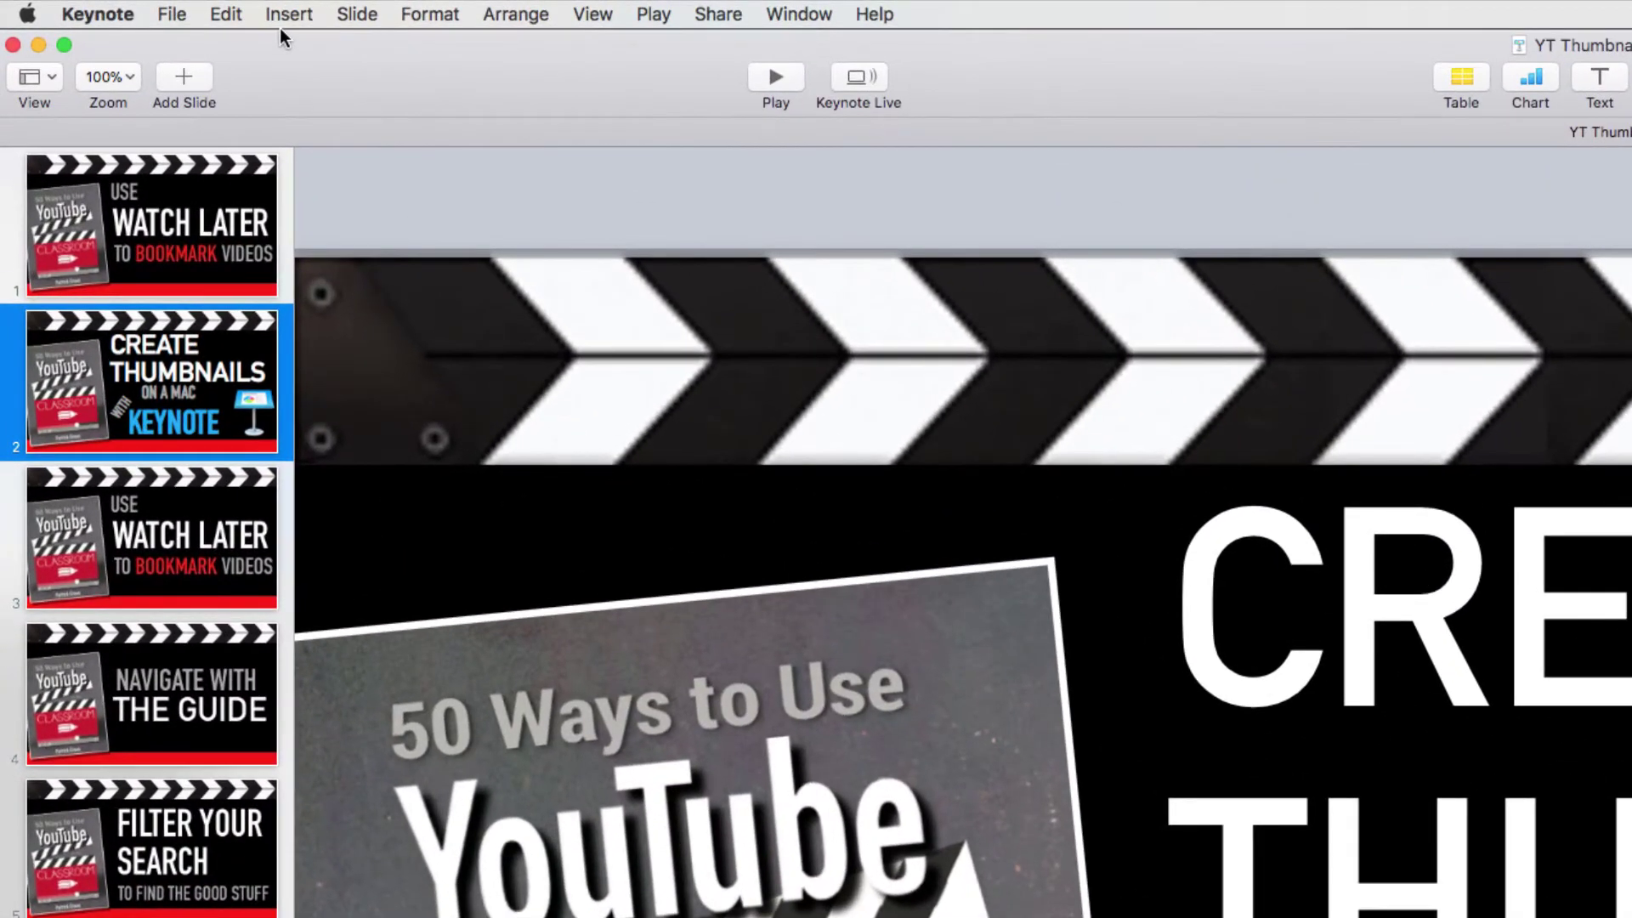
Configure an image export of slides 2 to 2 as PNG, including each build stage
{"action": "left_click", "coordinate": [90, 7]}
{"action": "mouse_move", "coordinate": [300, 281]}
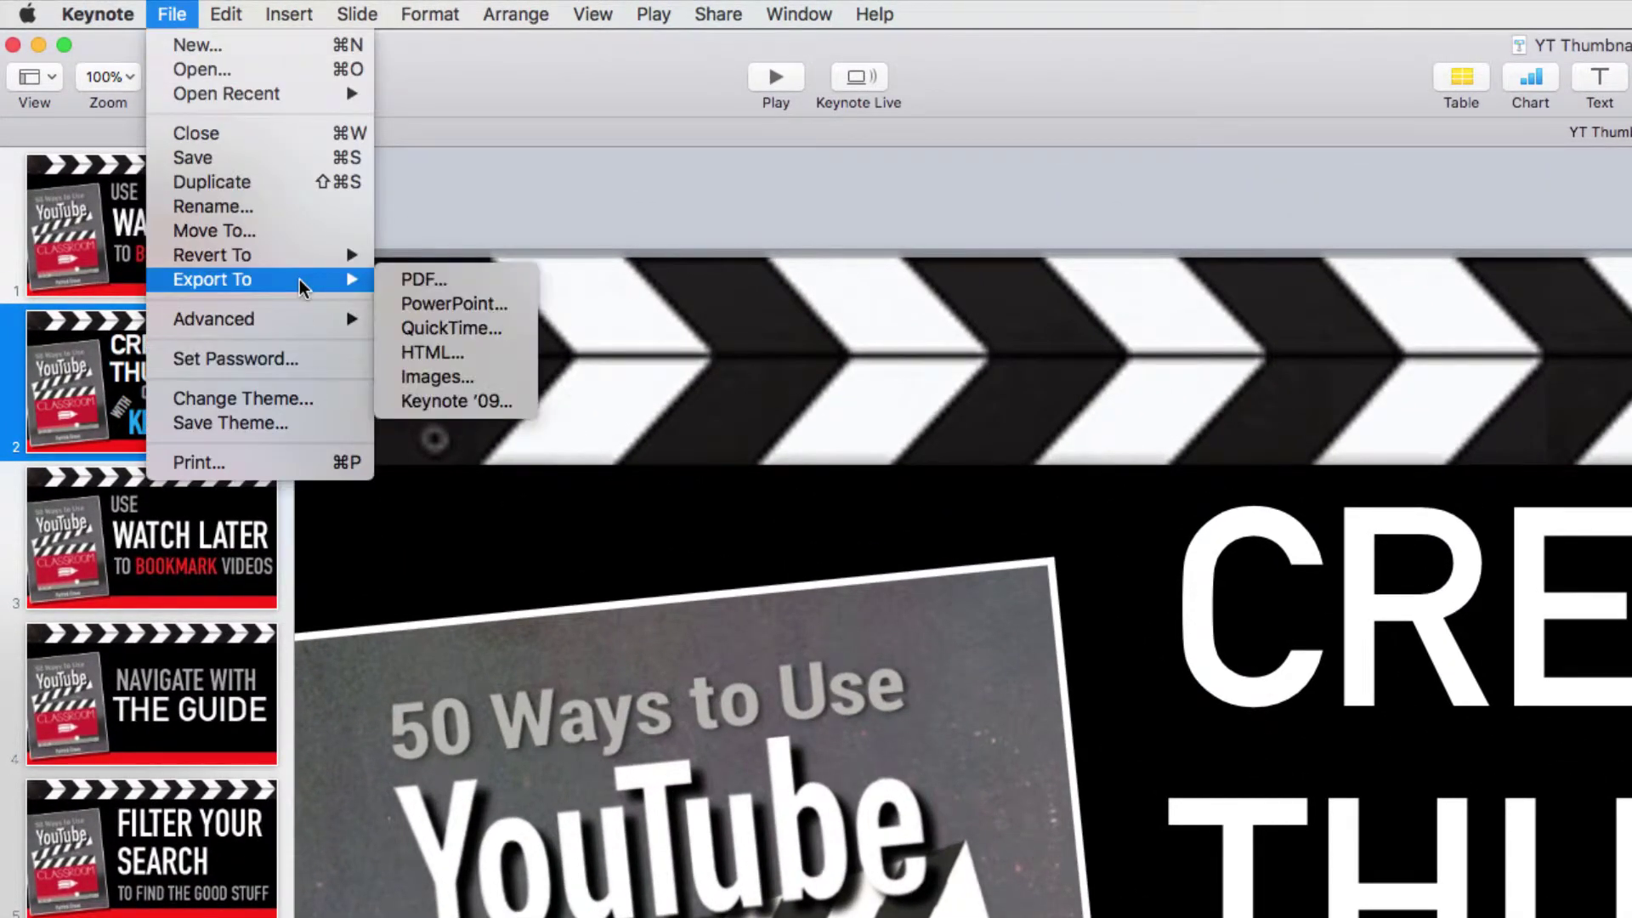
{"action": "left_click", "coordinate": [490, 384]}
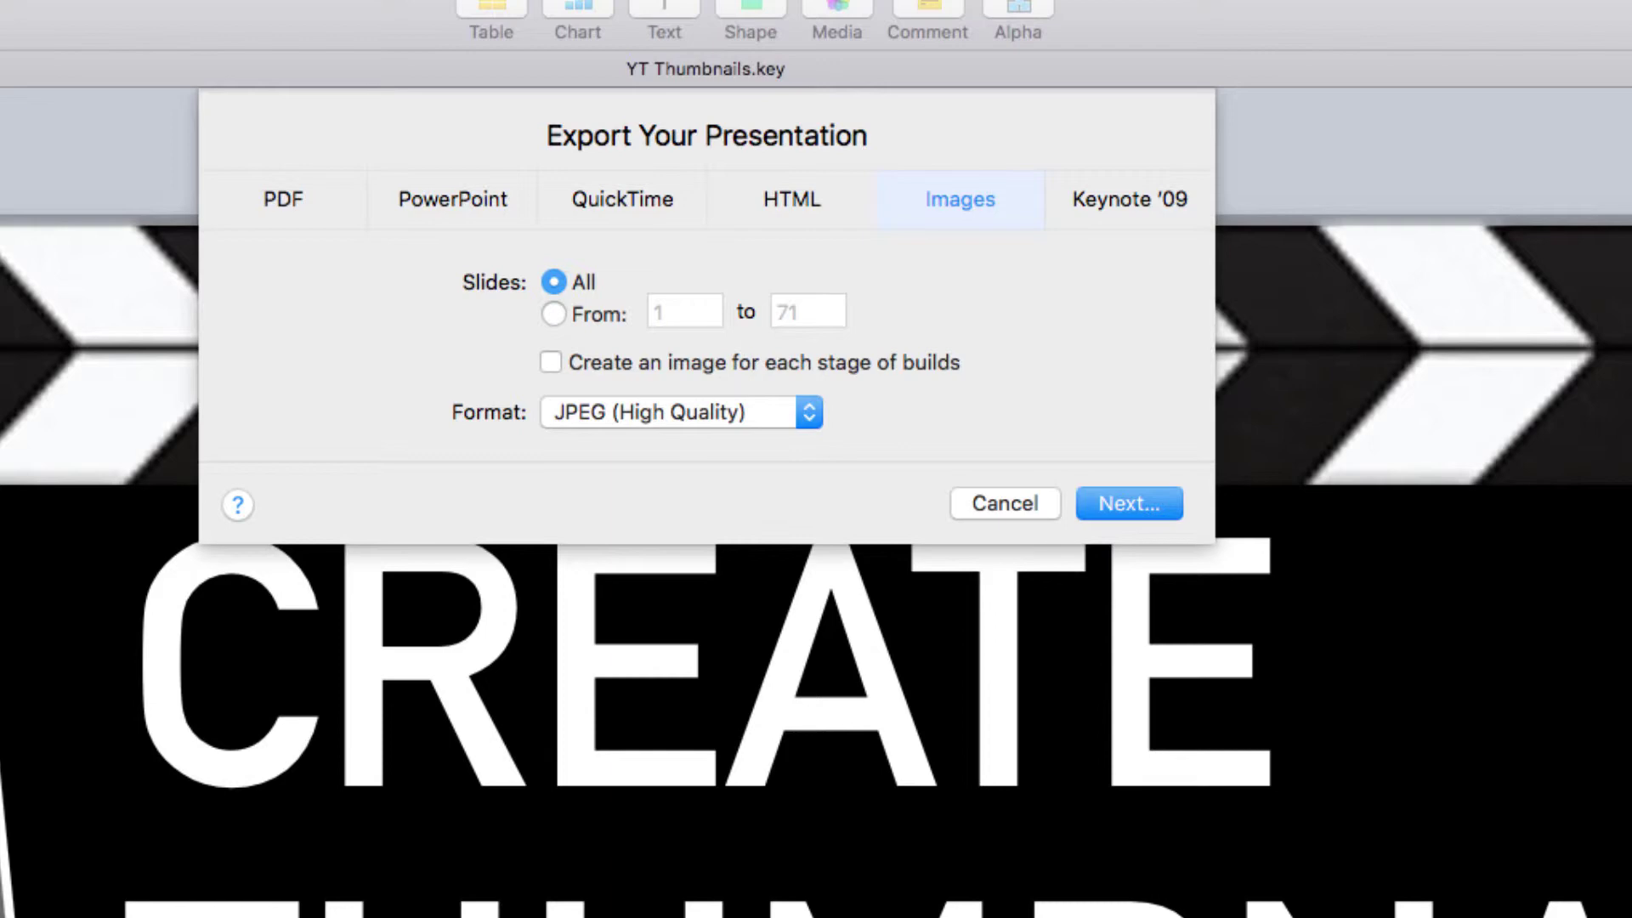
{"action": "left_click", "coordinate": [554, 316]}
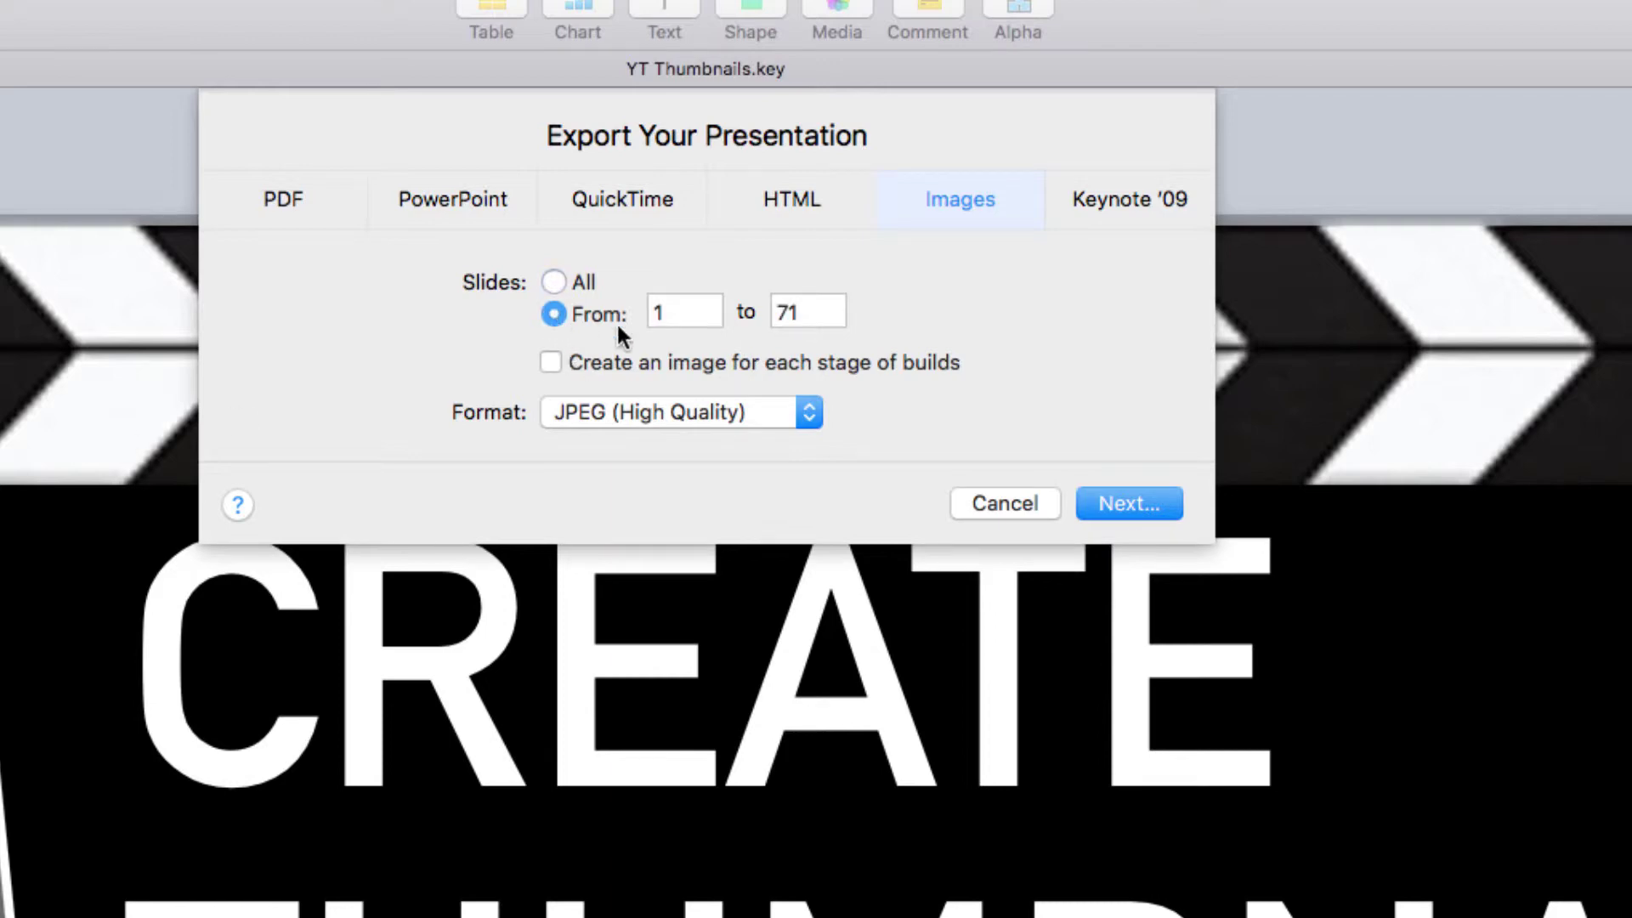
{"action": "double_click", "coordinate": [688, 315]}
{"action": "type", "text": "2"}
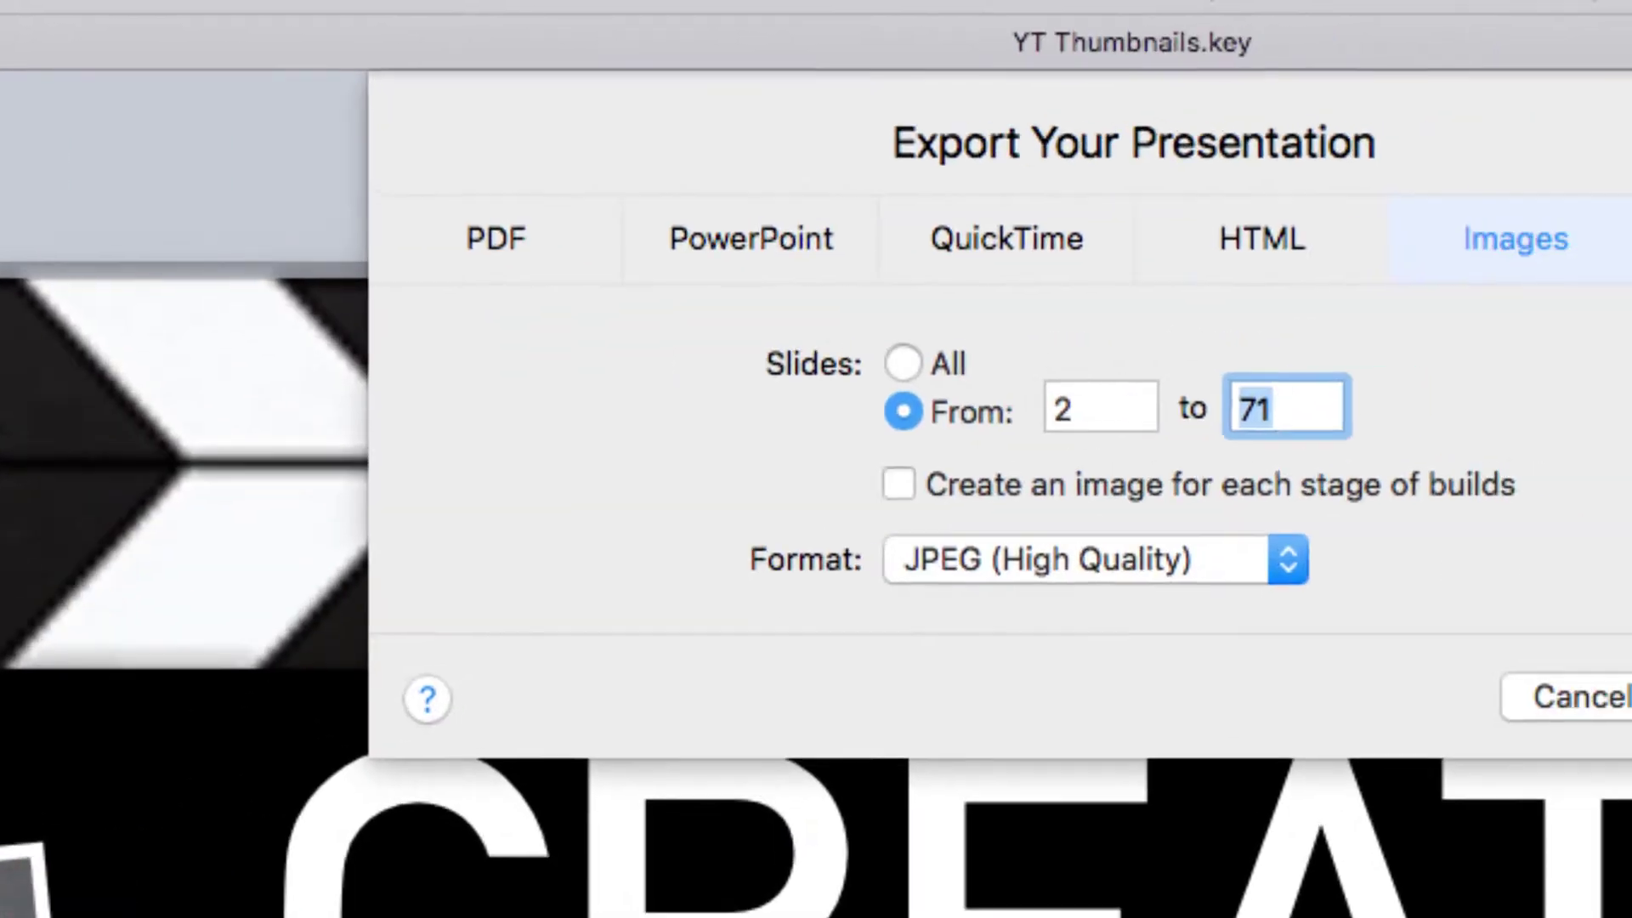
{"action": "type", "text": "2"}
{"action": "left_click", "coordinate": [1155, 503]}
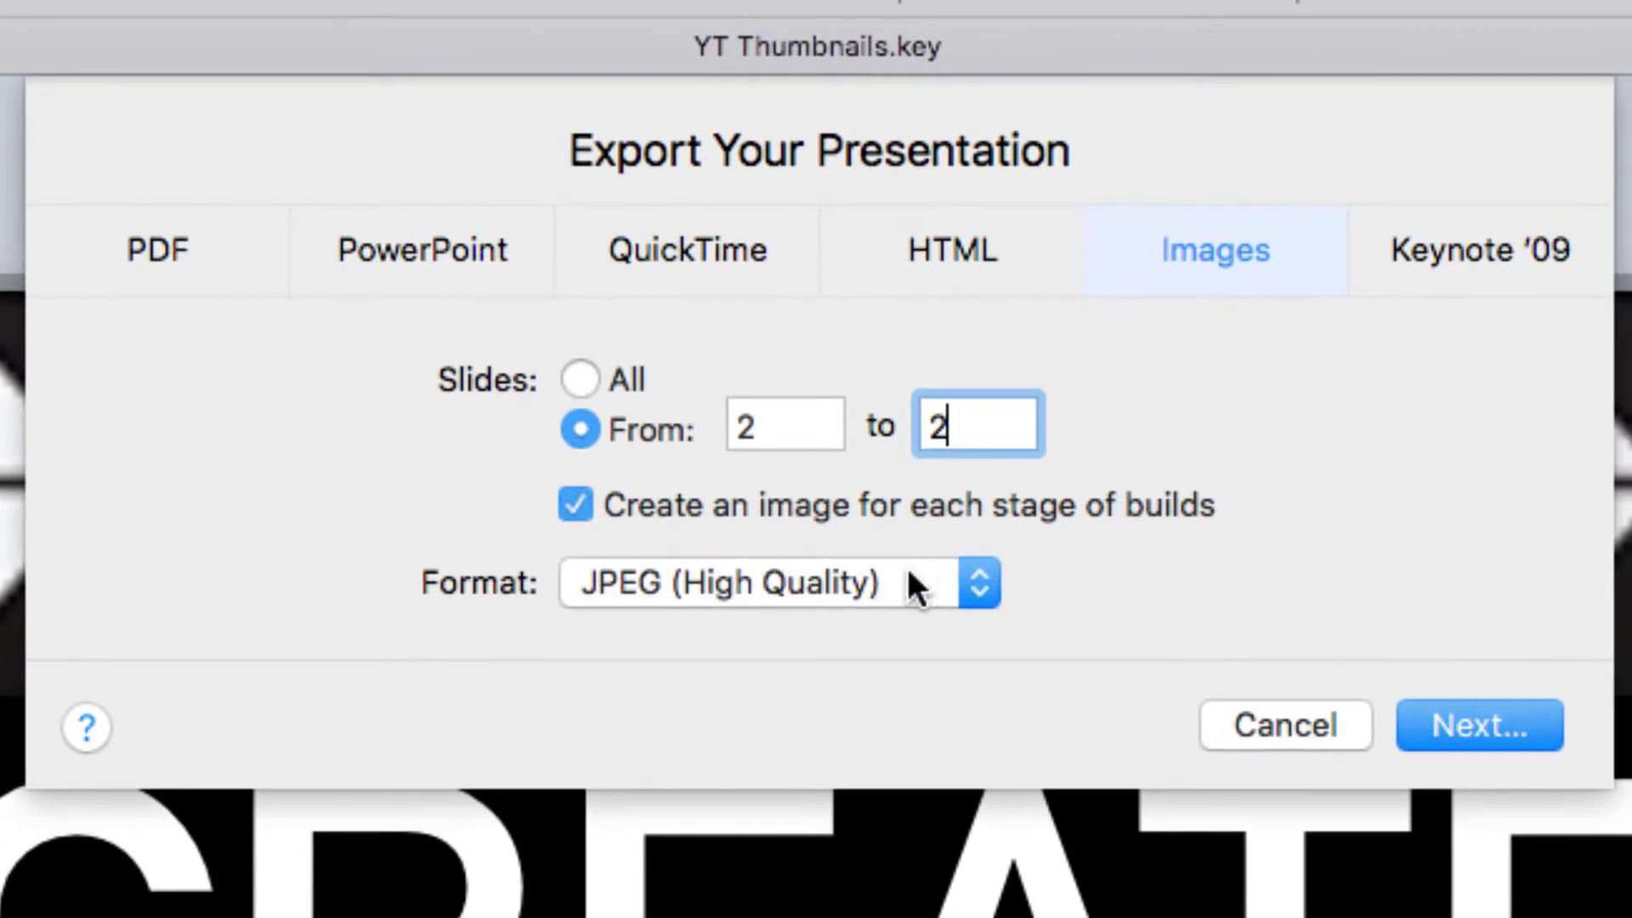
{"action": "left_click", "coordinate": [895, 591]}
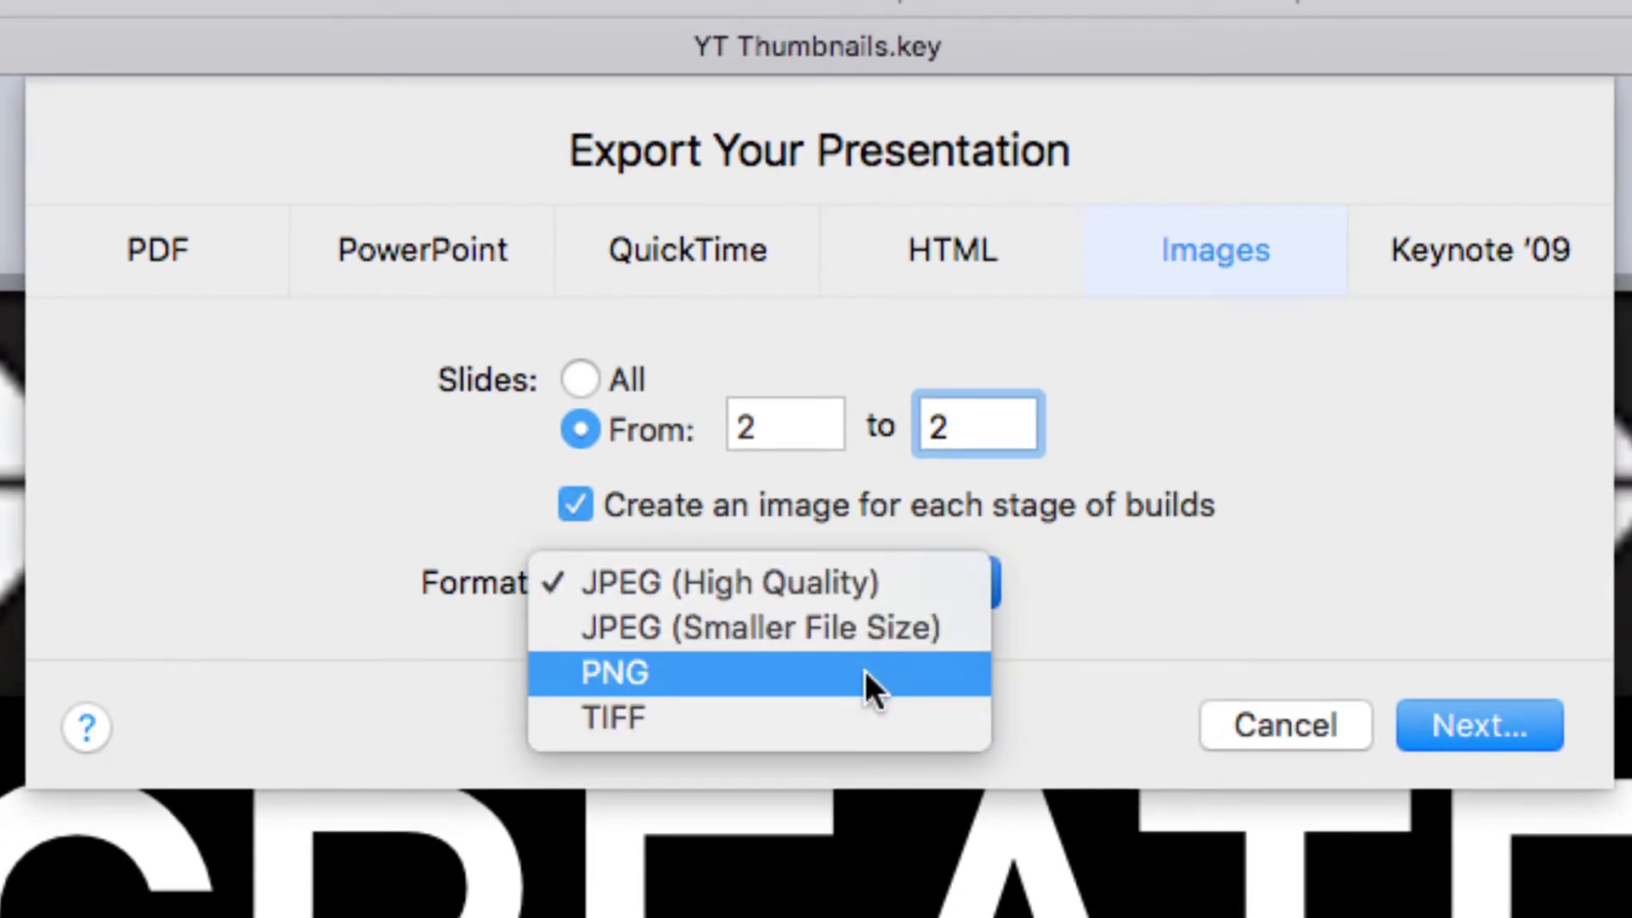
{"action": "left_click", "coordinate": [750, 676]}
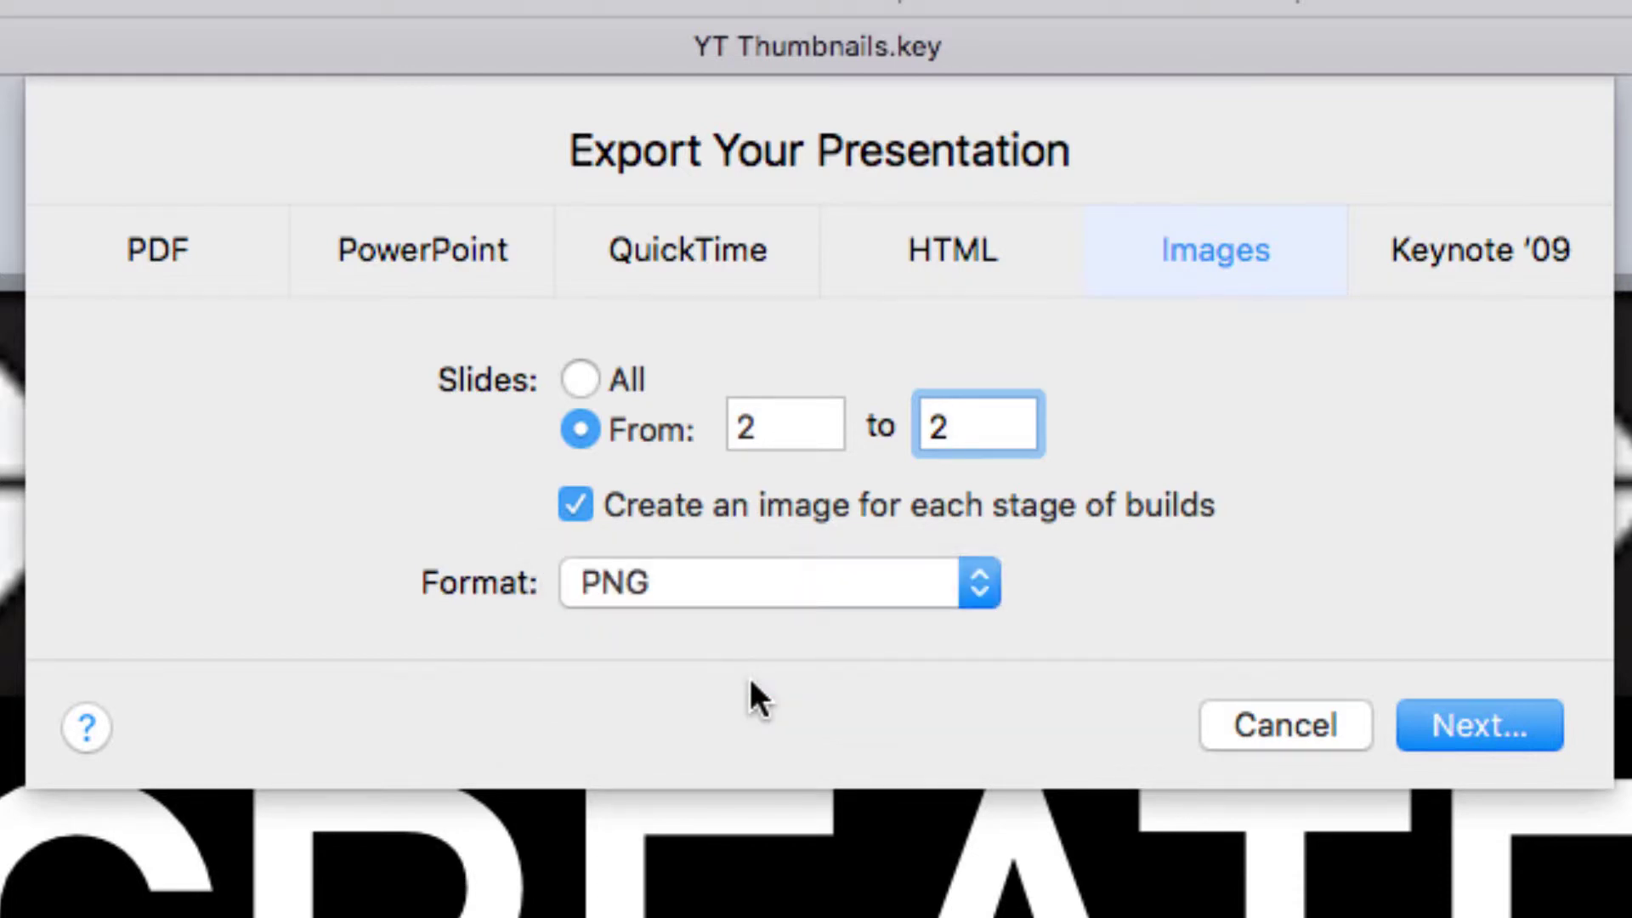
Save the PNG export under the name 'YT Thumbnails' in the Downloads folder
{"action": "left_click", "coordinate": [1503, 728]}
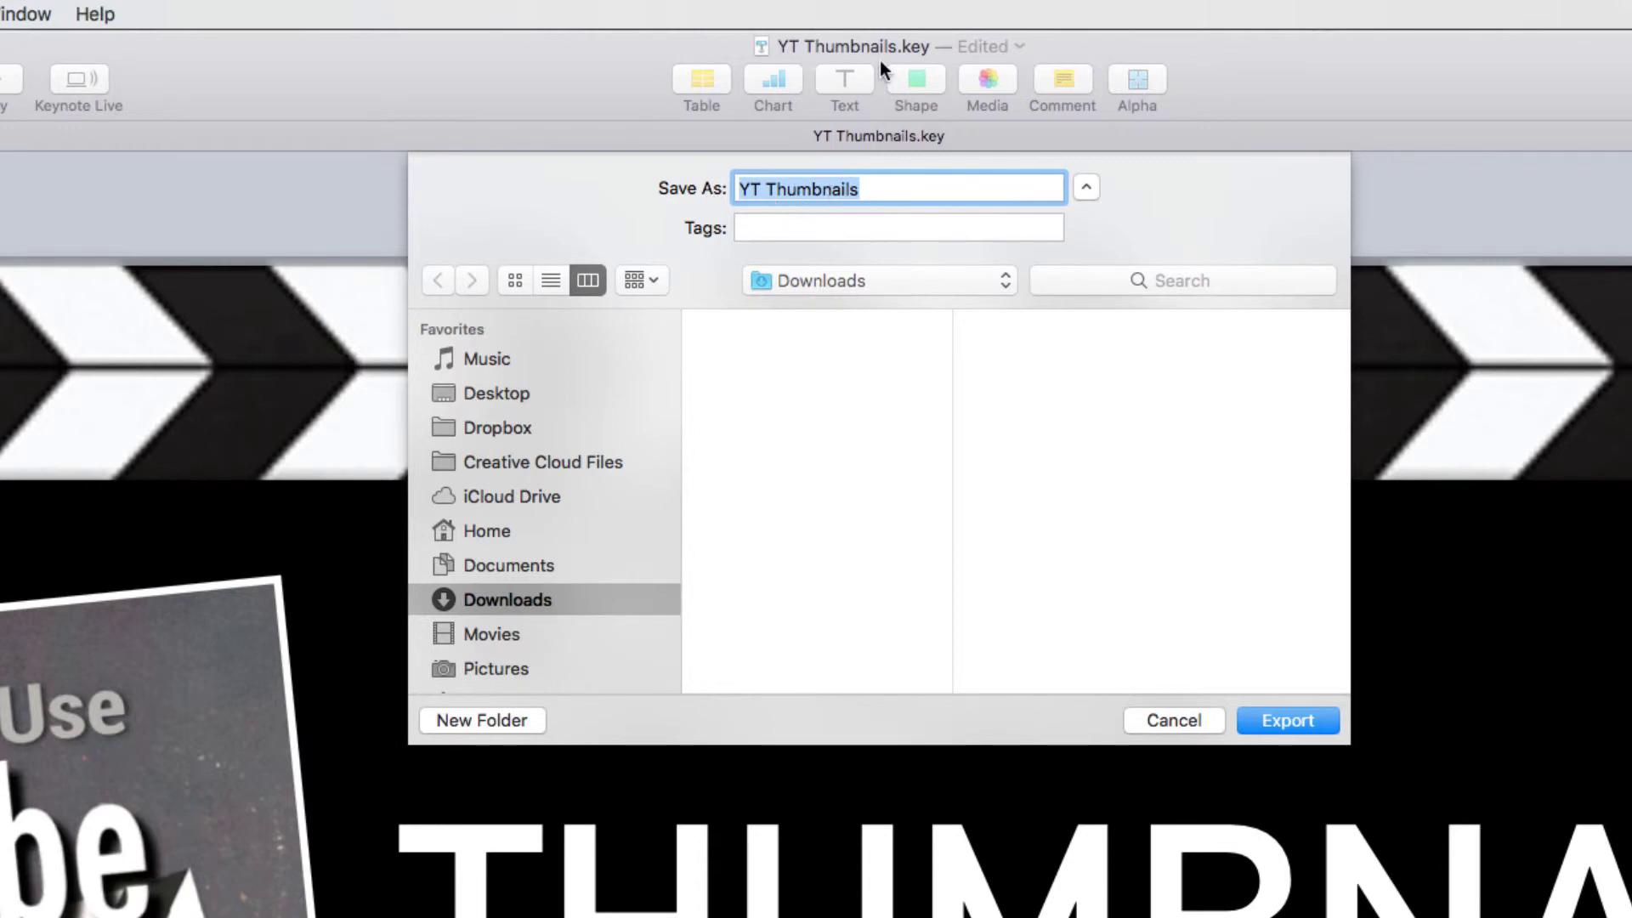
{"action": "left_click", "coordinate": [1285, 714]}
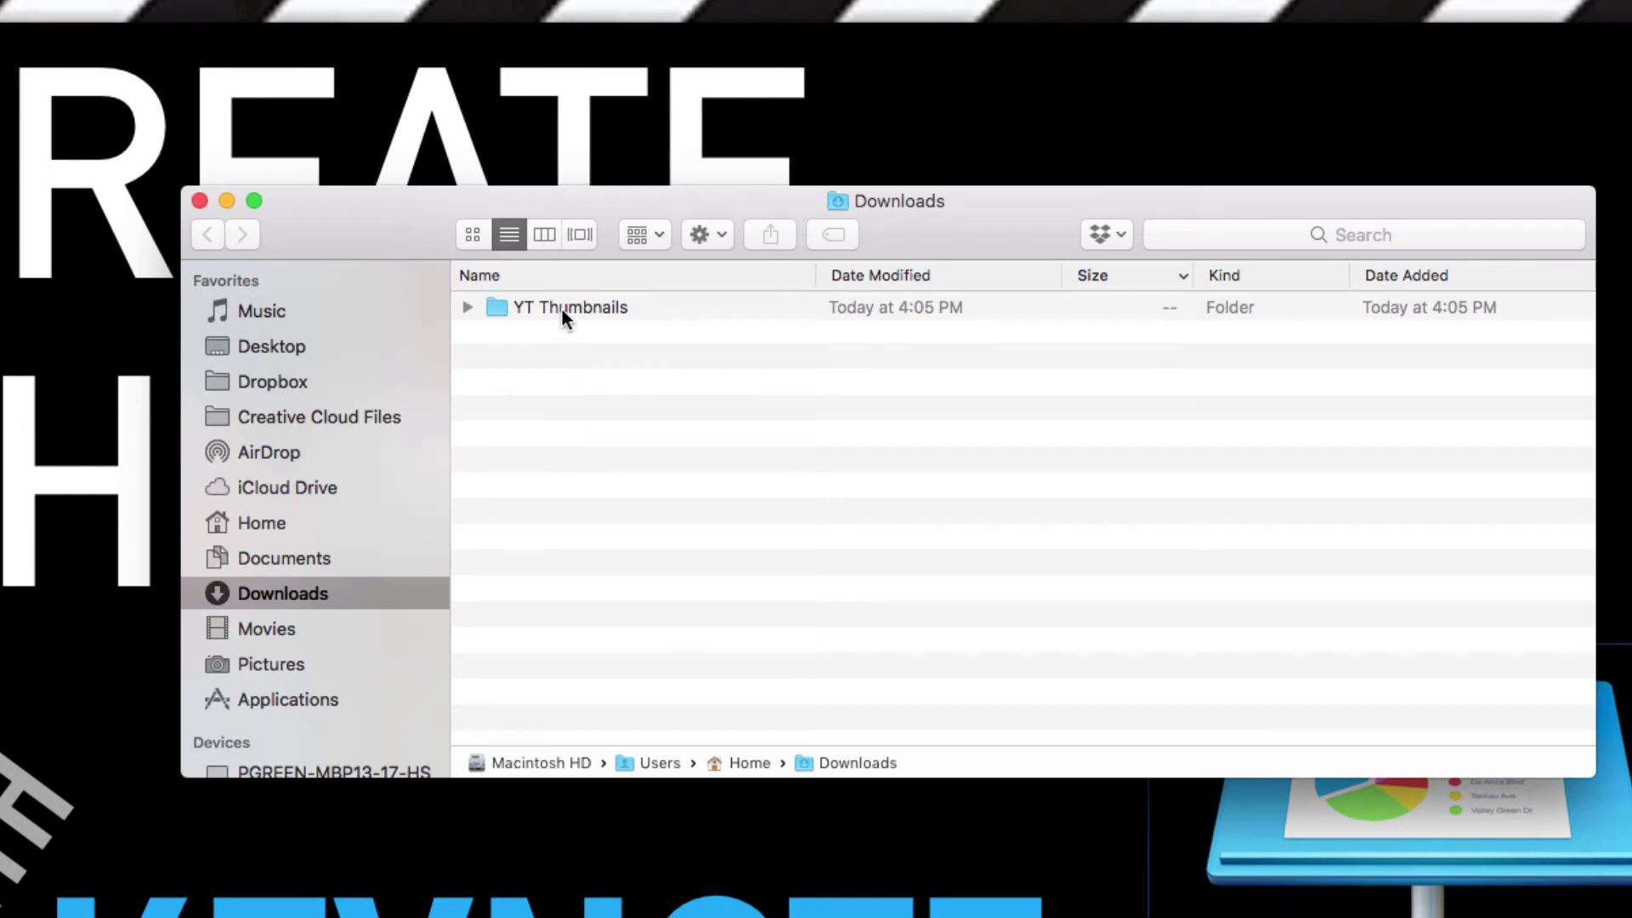
Open the YT Thumbnails folder and preview YT Thumbnails.001.png with Quick Look
{"action": "double_click", "coordinate": [506, 306]}
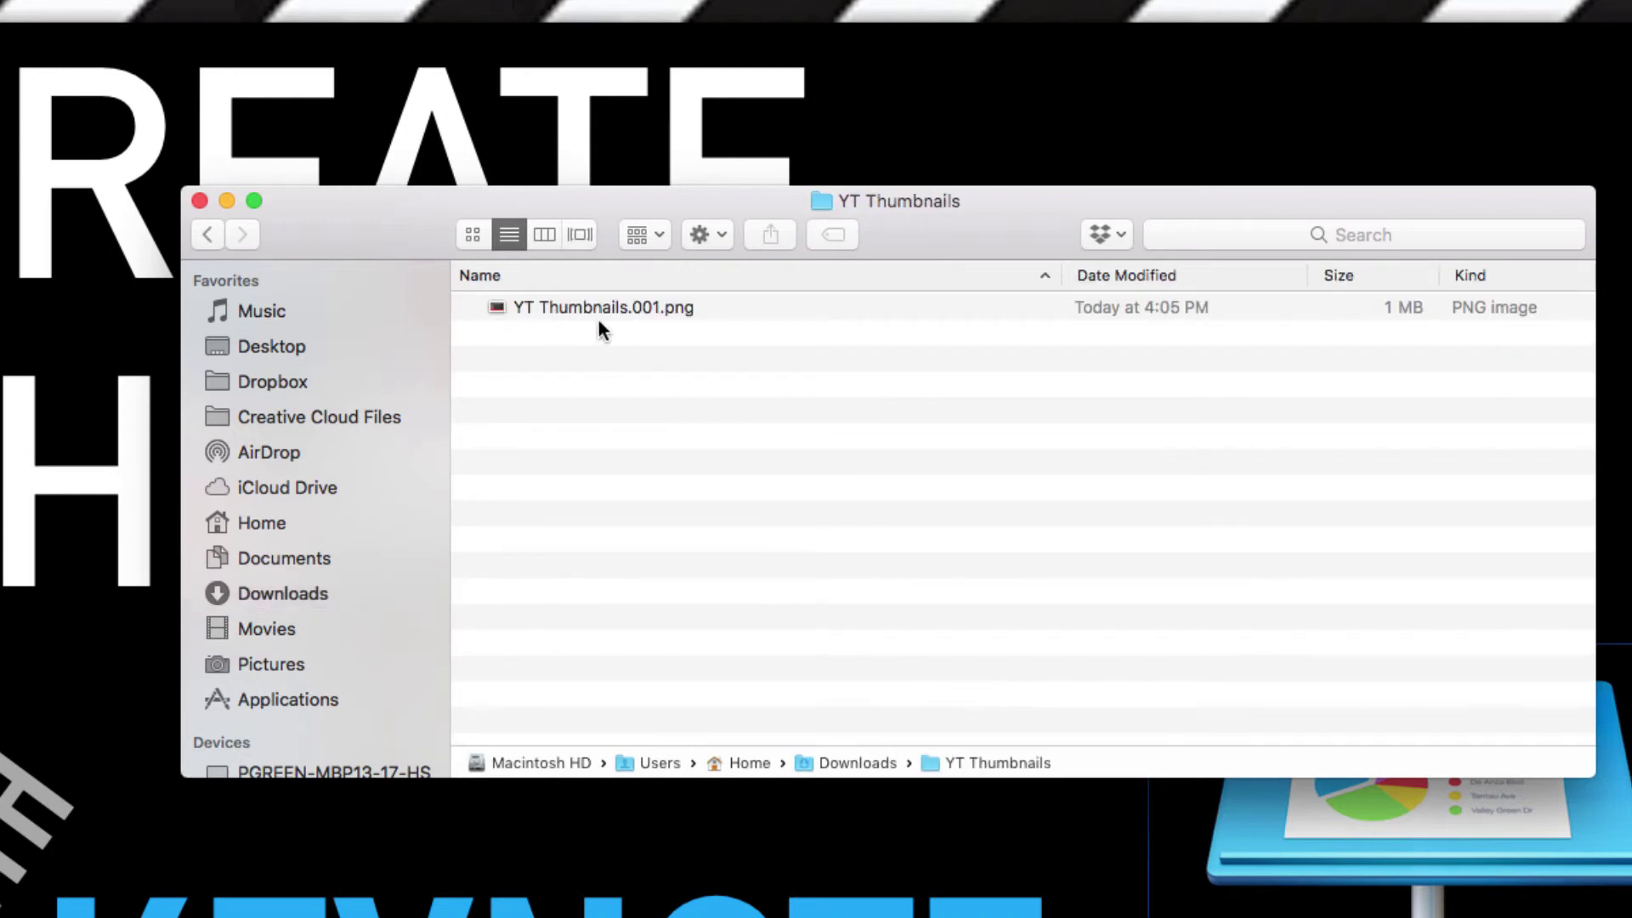
{"action": "left_click", "coordinate": [599, 308]}
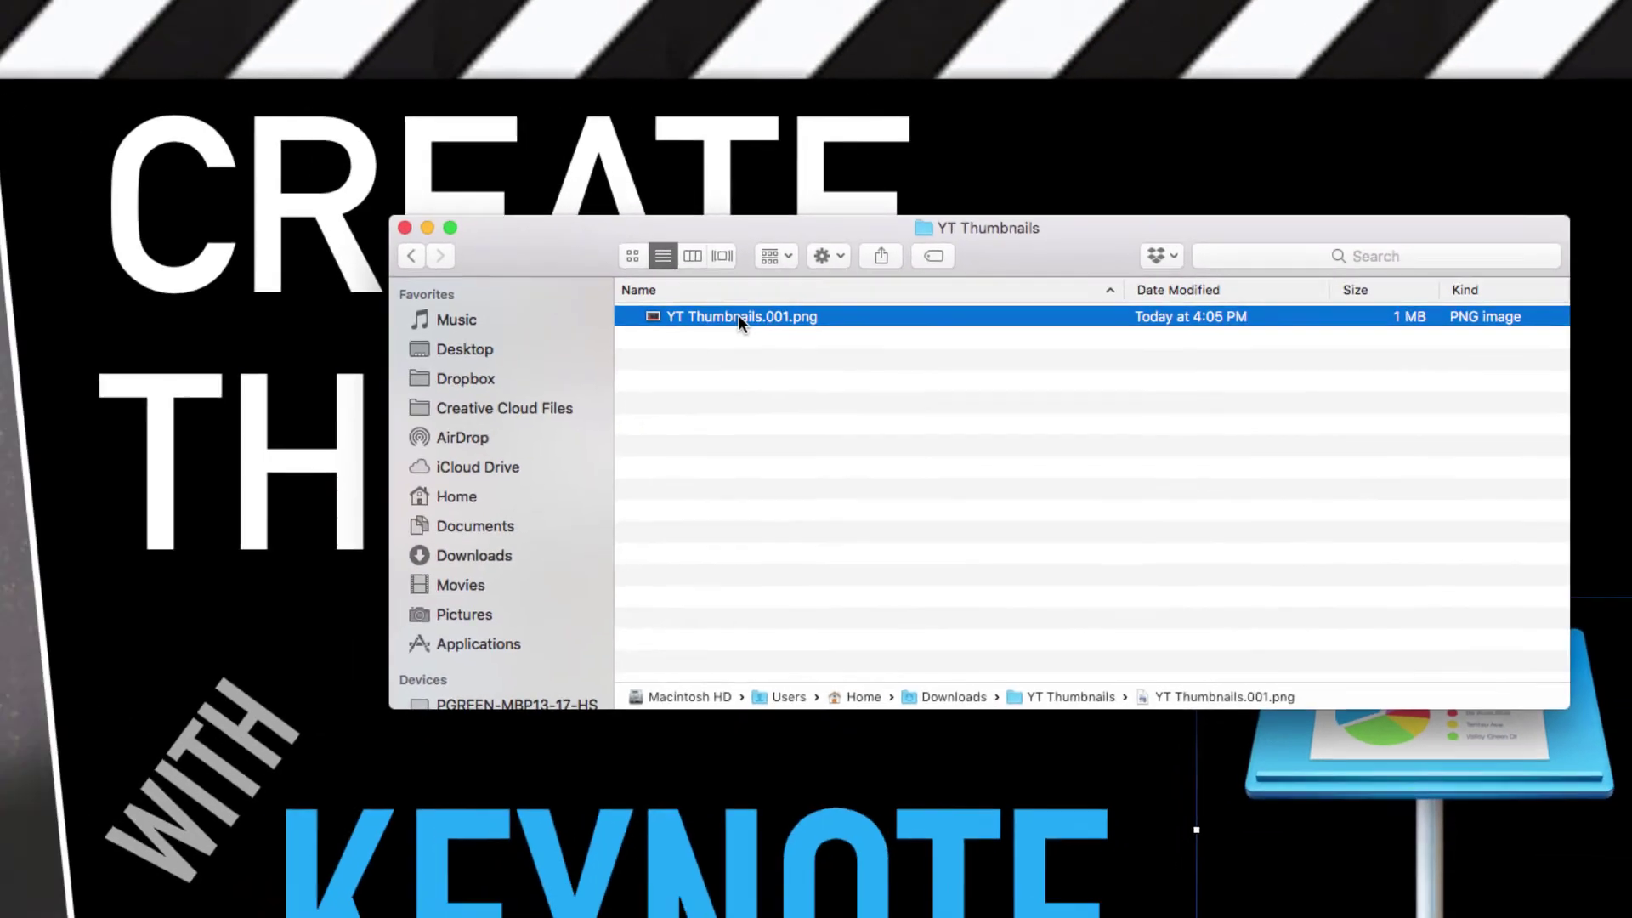